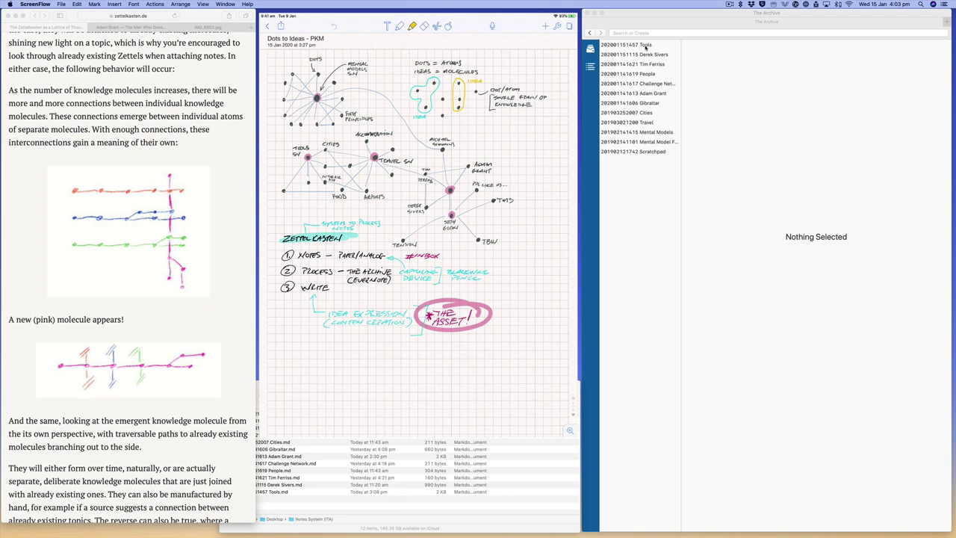
pyautogui.click(645, 158)
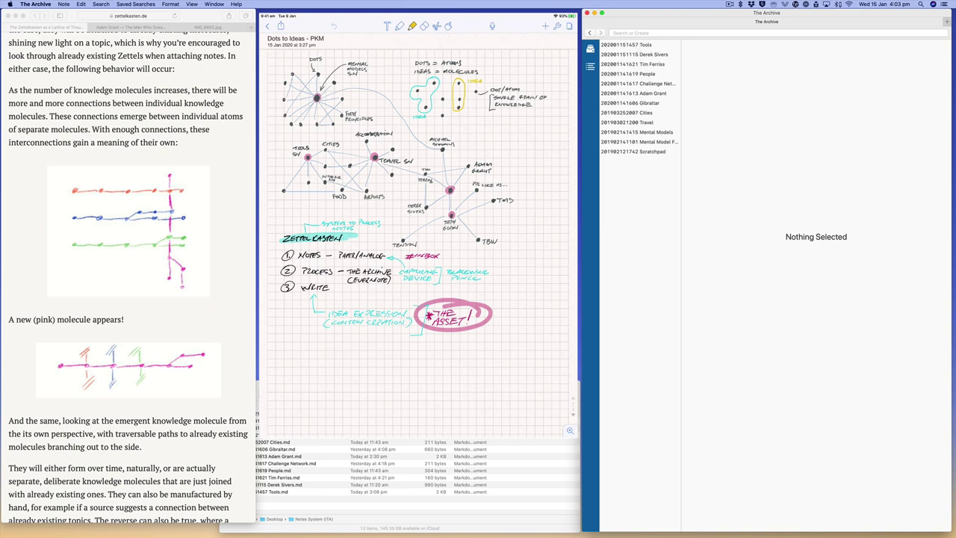
pyautogui.press('super+Tab')
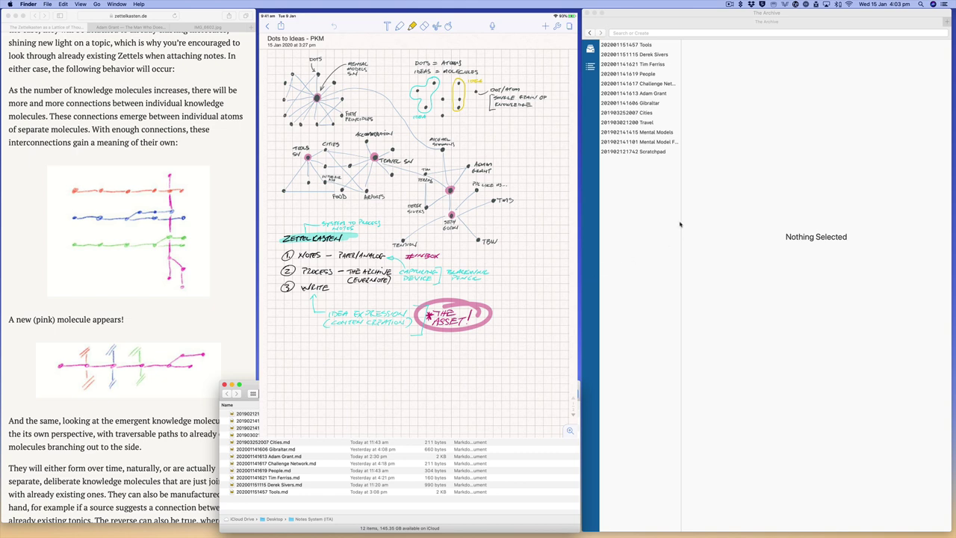
pyautogui.click(731, 13)
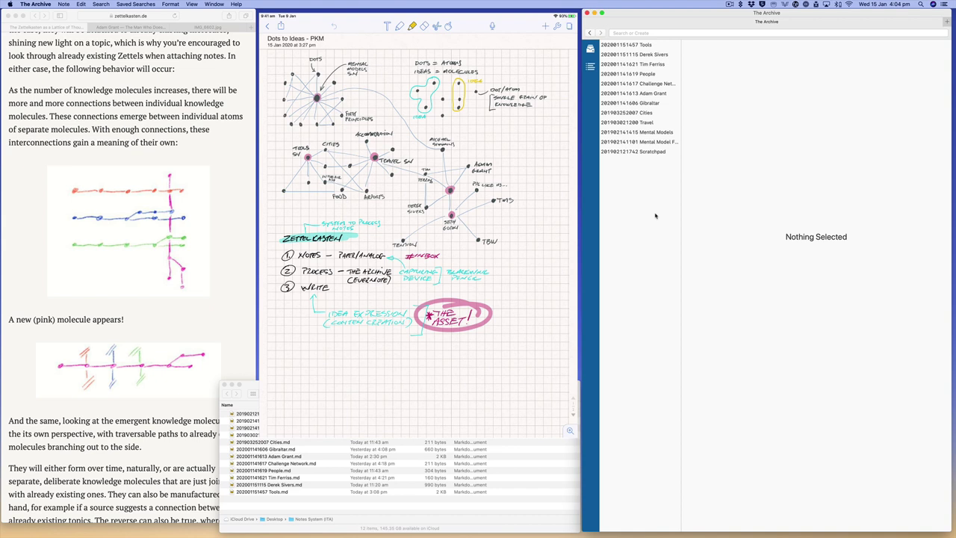
pyautogui.click(312, 491)
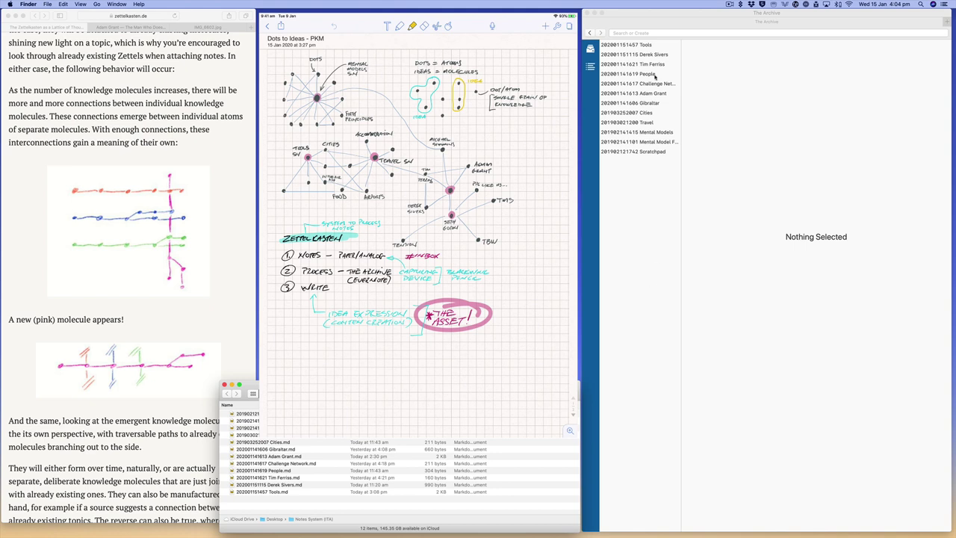
pyautogui.click(619, 196)
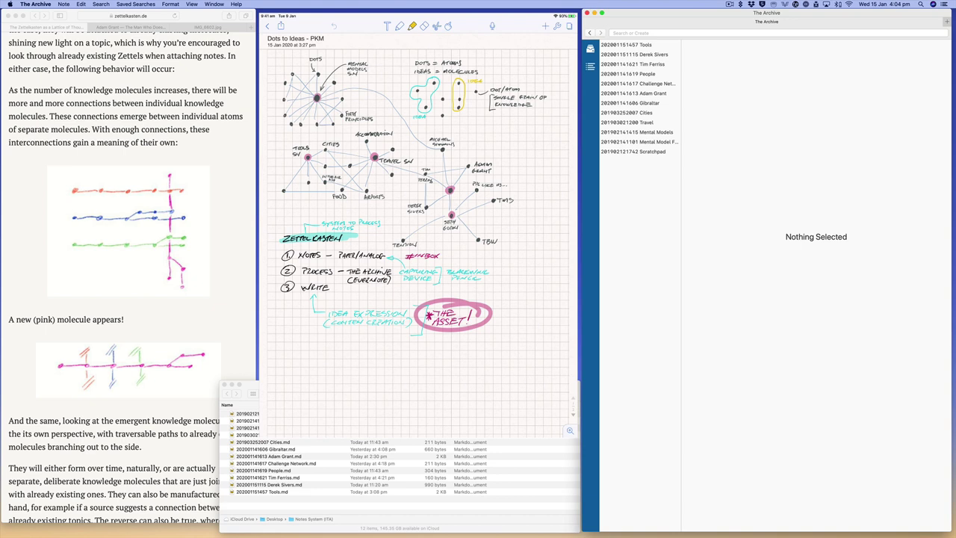
# Step: Search the notes for the author's first name and for "ferriss", and clear the search
pyautogui.click(640, 33)
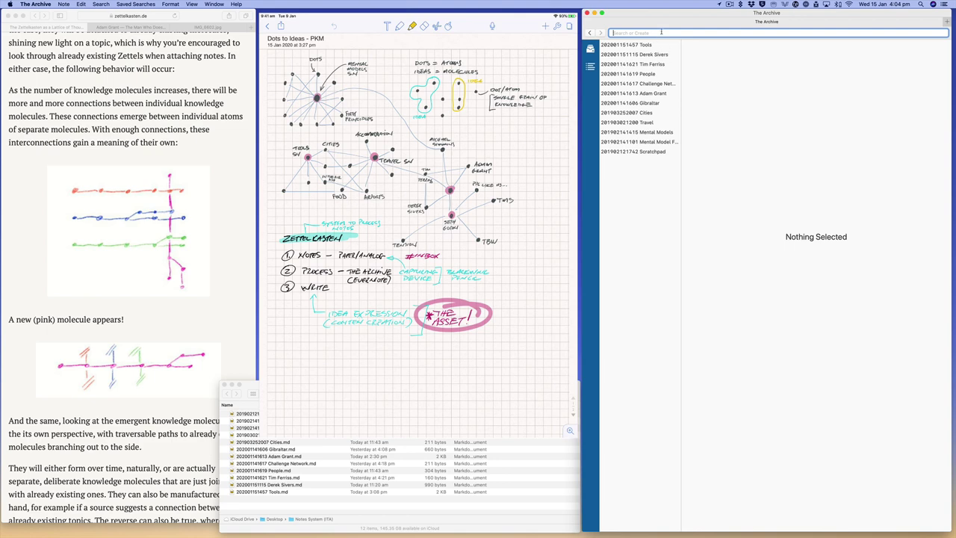
pyautogui.write('andre')
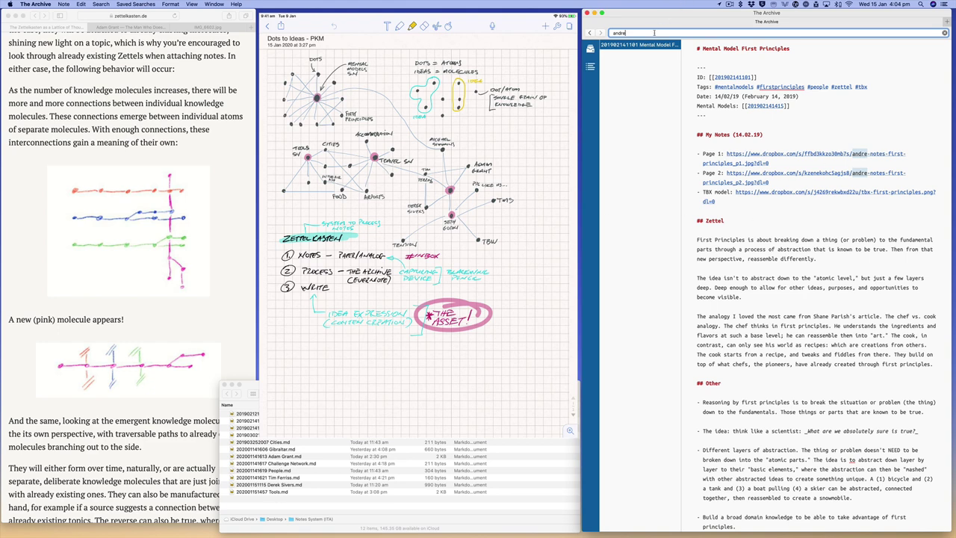
pyautogui.press('super+a')
pyautogui.write('ferris')
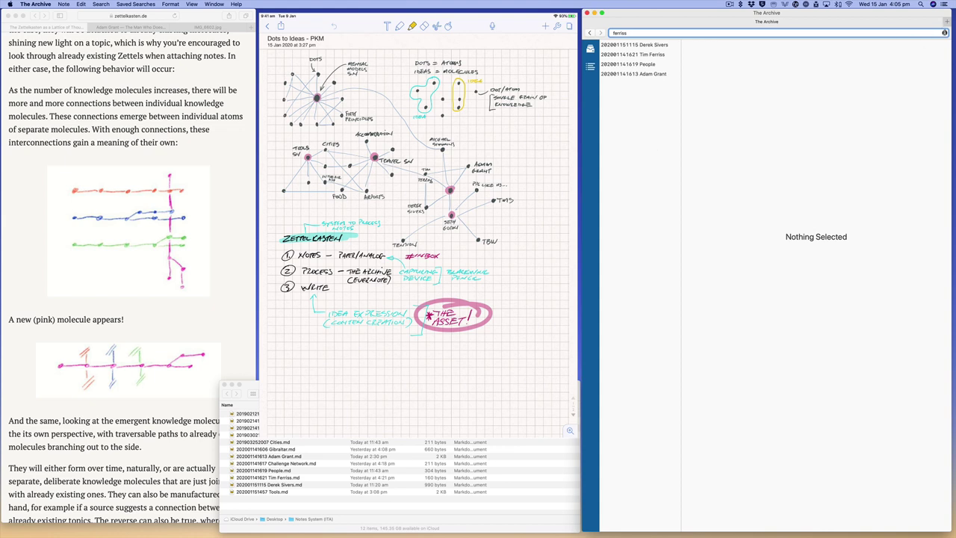
pyautogui.click(944, 33)
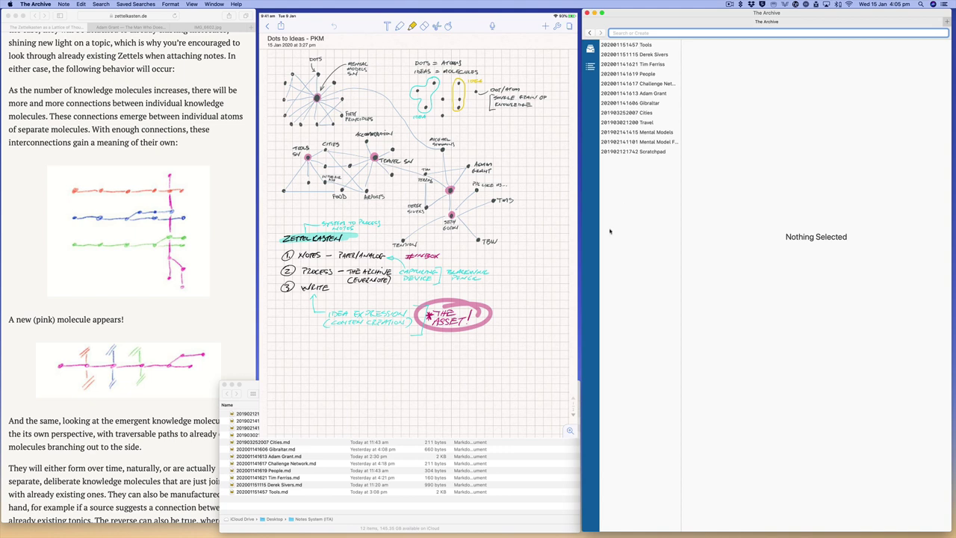
pyautogui.click(624, 275)
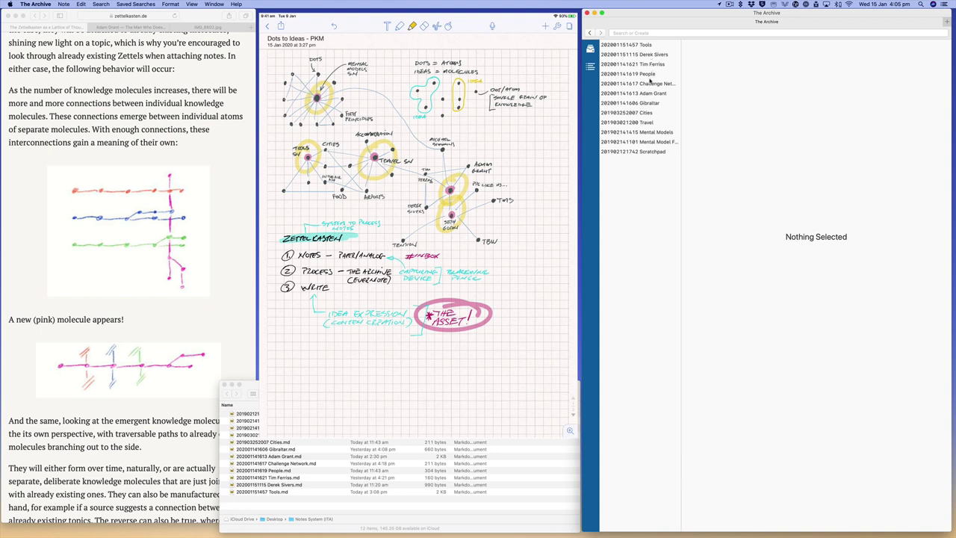
# Step: View the People note and look it up by its tag ##ppl
pyautogui.click(652, 76)
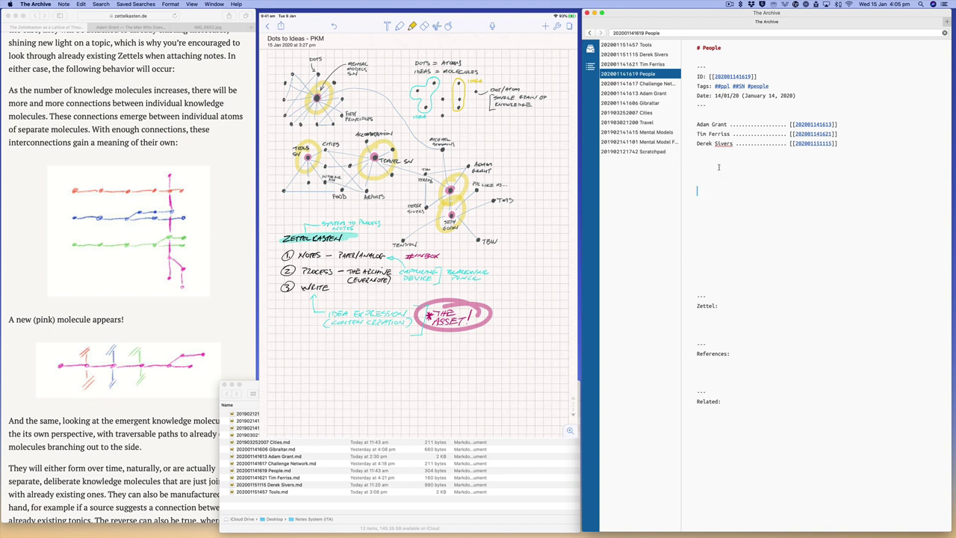
pyautogui.scroll(1, 726, 183)
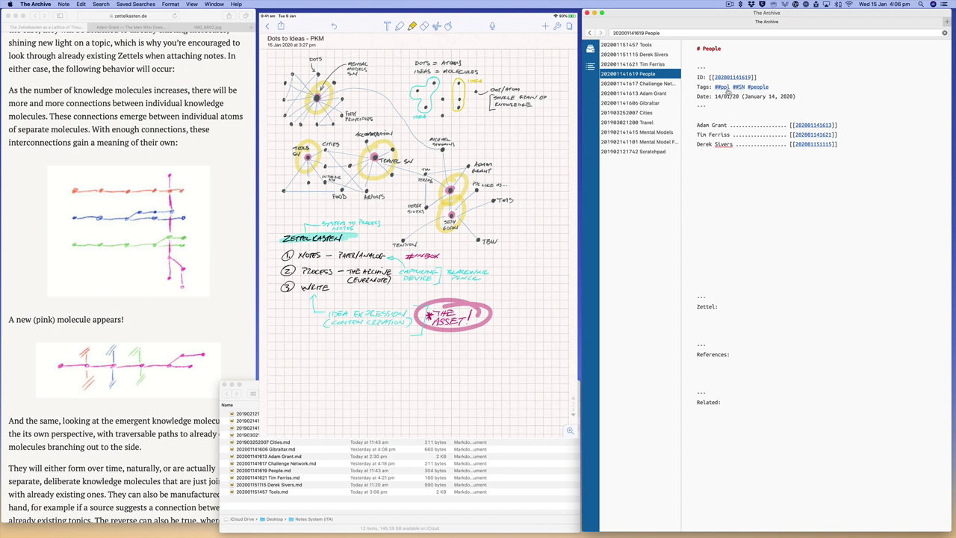
pyautogui.click(695, 33)
pyautogui.write('s')
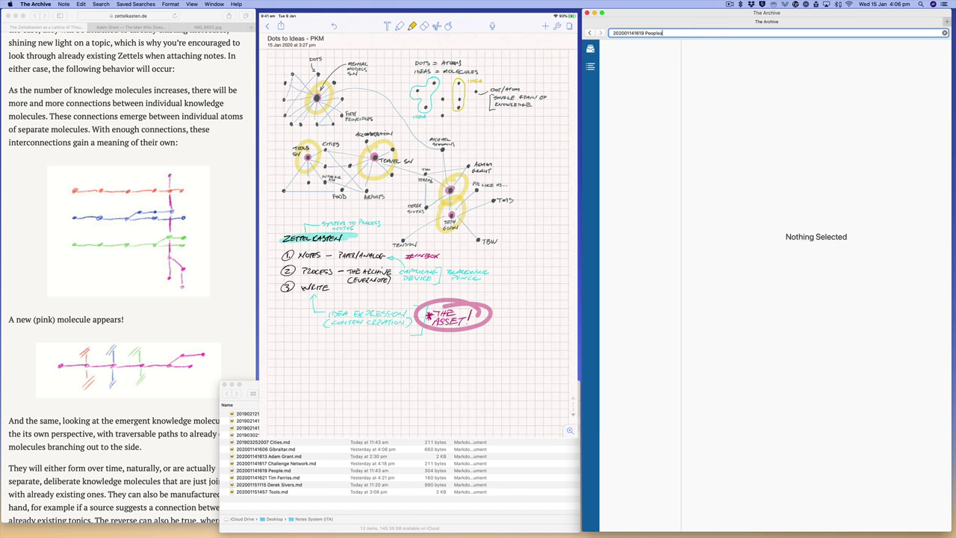
pyautogui.press('super+a')
pyautogui.press('BackSpace')
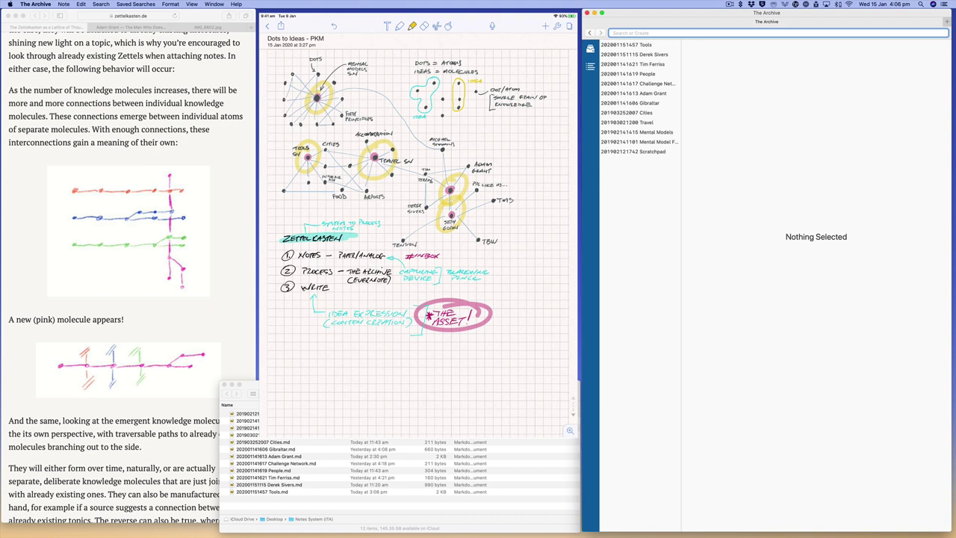
pyautogui.write('#a')
pyautogui.write('ppl')
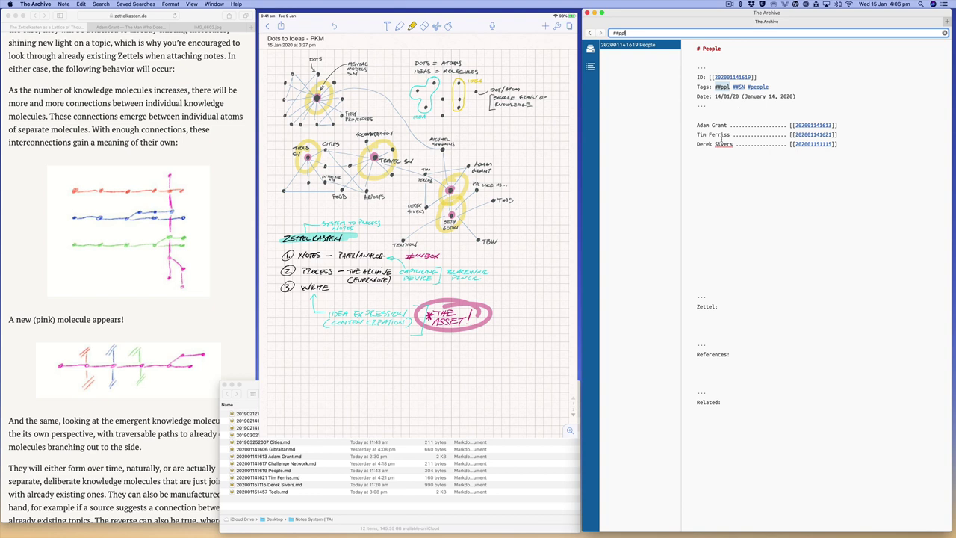
pyautogui.click(715, 167)
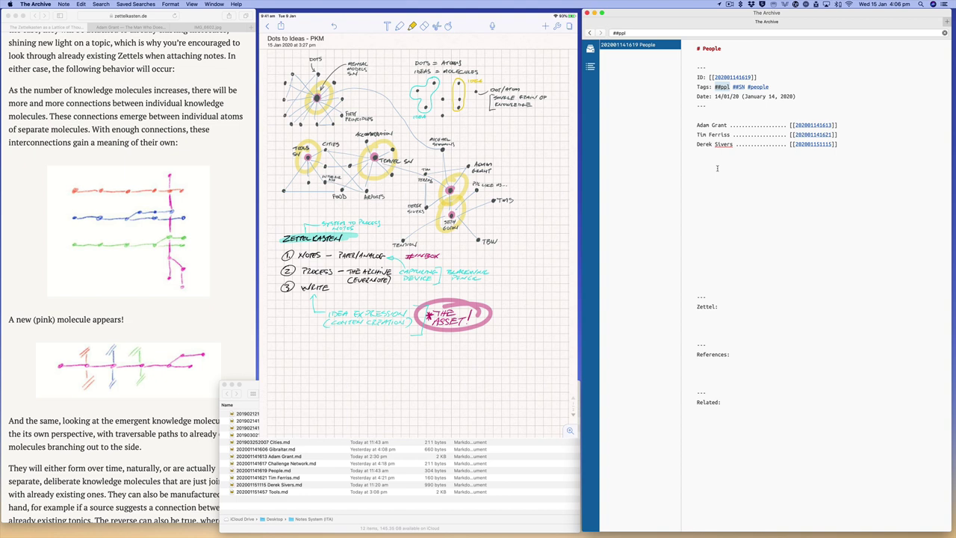
pyautogui.write('Andre Chaperon')
pyautogui.press('super+Left')
pyautogui.press('BackSpace')
pyautogui.press('super+Right')
pyautogui.write('.............')
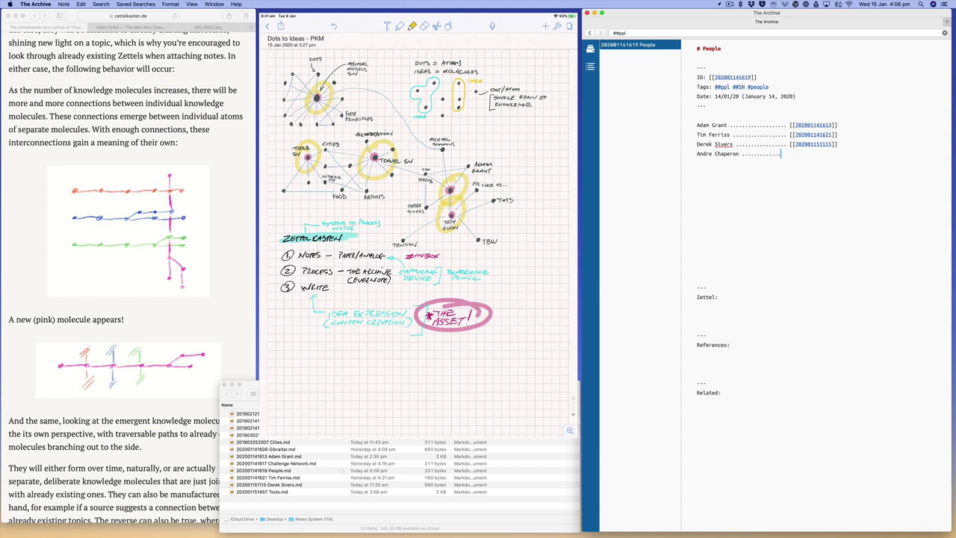
pyautogui.write('.. [[')
pyautogui.press('super+v')
pyautogui.press('super+shift+Left')
pyautogui.click(749, 177)
pyautogui.click(789, 212)
pyautogui.click(820, 154)
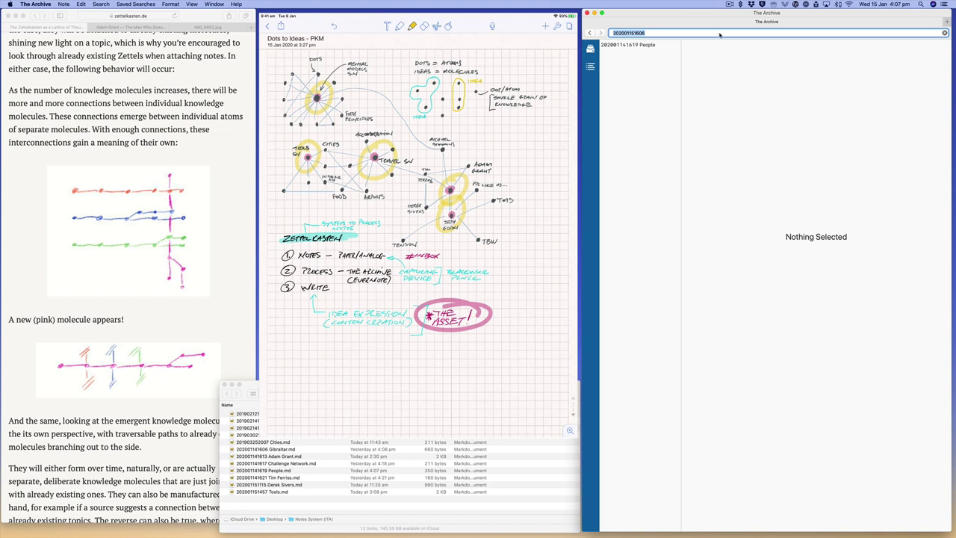
pyautogui.click(683, 32)
pyautogui.write('Andre Chaperon')
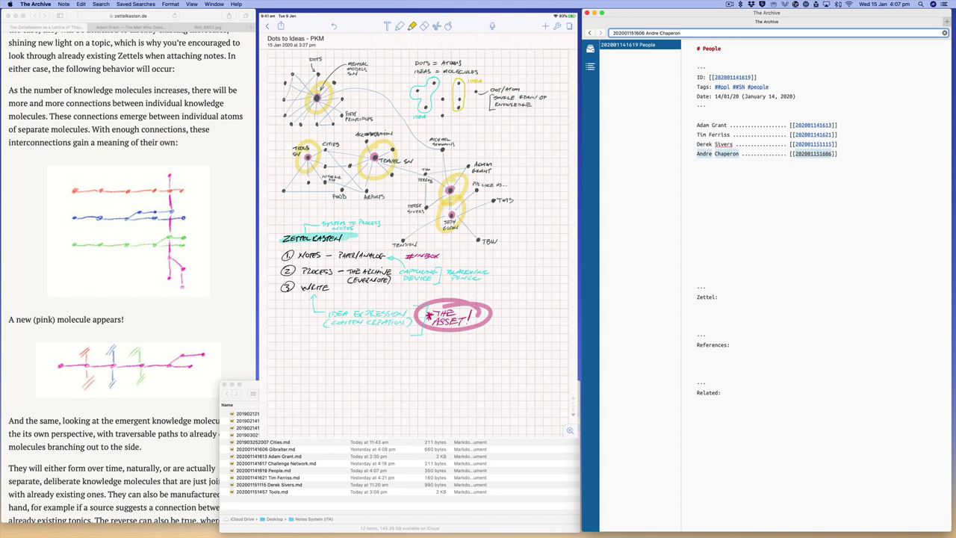
pyautogui.press('super+a')
pyautogui.press('super+c')
pyautogui.press('Return')
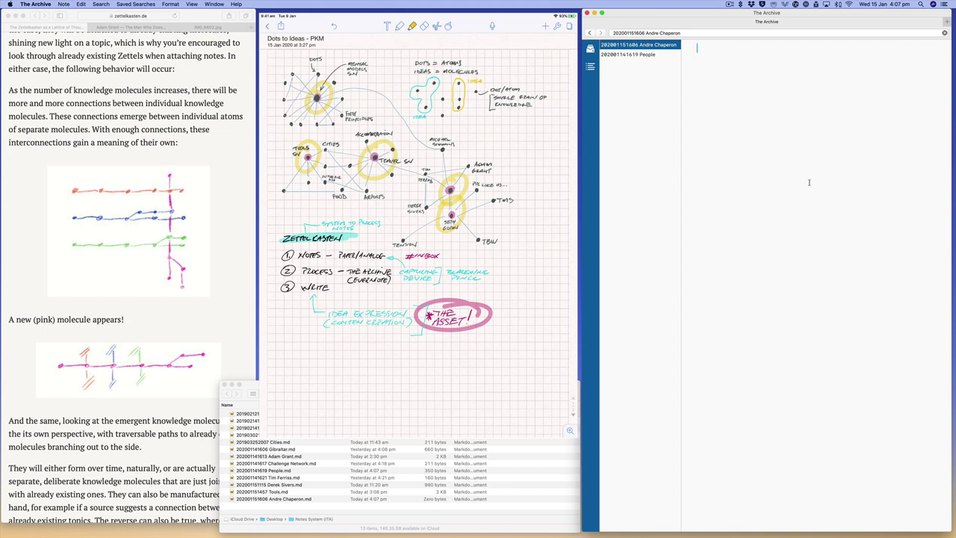
# Step: Paste the title into the new note's body and expand the ;lnote note template beneath it
pyautogui.press('super+v')
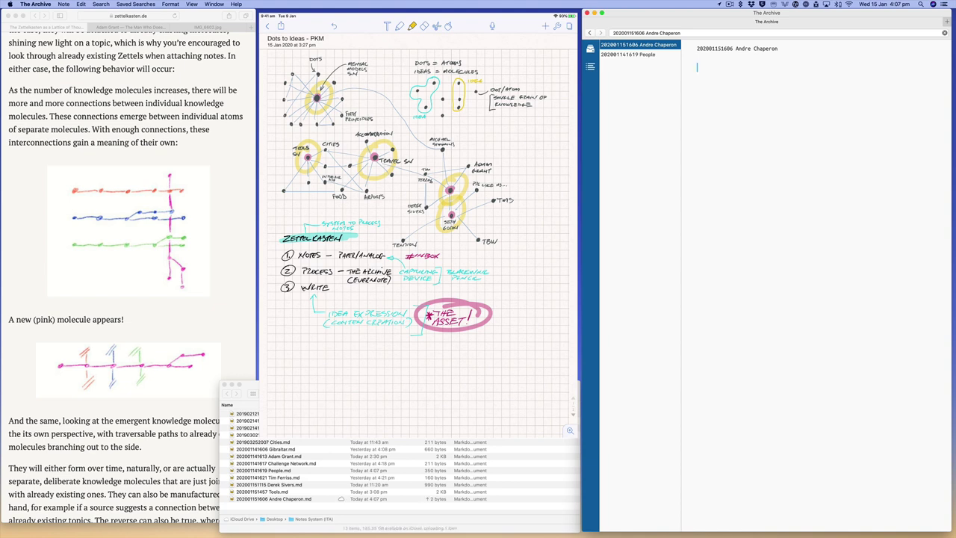
pyautogui.press('Return')
pyautogui.press('Return')
pyautogui.write(';lnote')
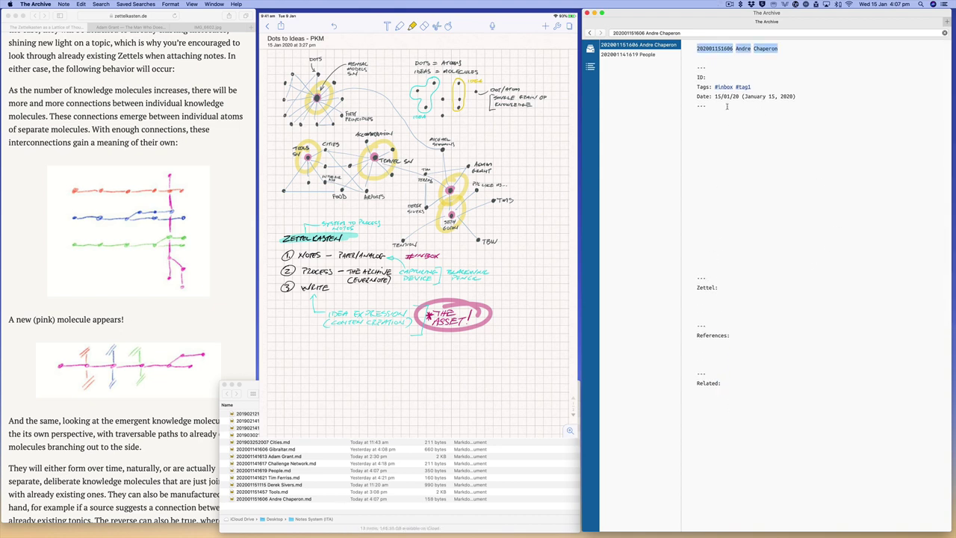
pyautogui.doubleClick(715, 48)
pyautogui.press('super+c')
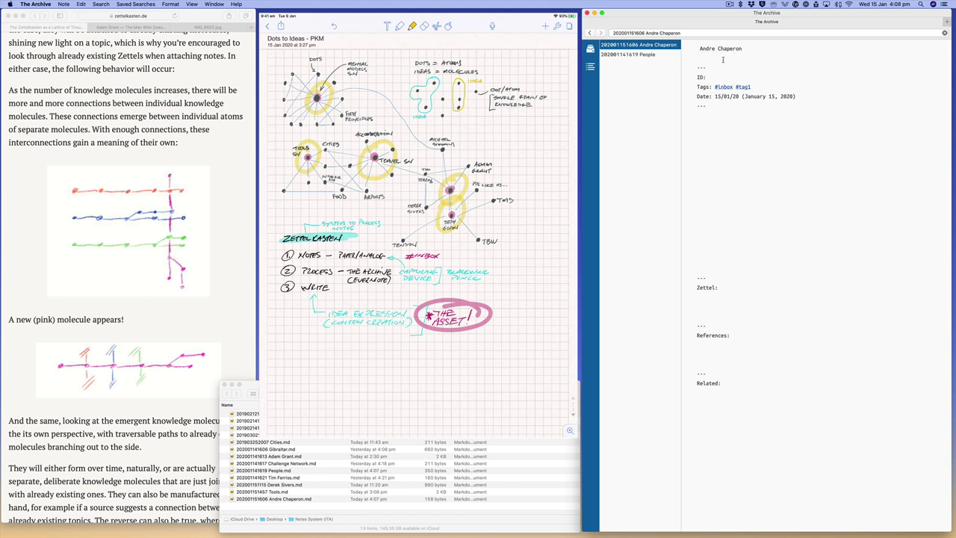
pyautogui.write('#')
pyautogui.click(758, 78)
pyautogui.press('super+v')
pyautogui.hotkey('alt', 'shift', 'Left')
pyautogui.write('[[')
# Step: Replace the template tags with a ## tag of the author's first name and ##SN
pyautogui.press('Down')
pyautogui.hotkey('alt', 'shift', 'Left')
pyautogui.hotkey('alt', 'shift', 'Left')
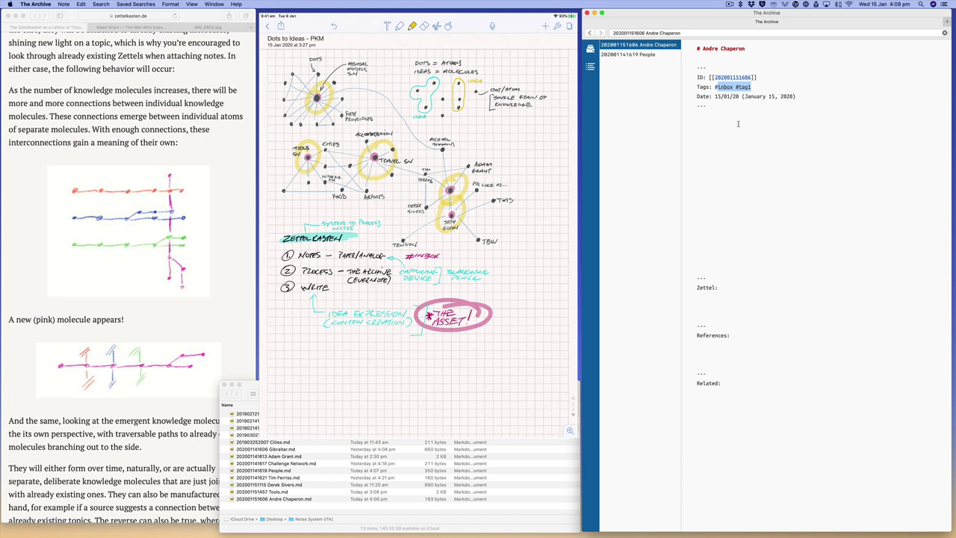
pyautogui.write('#andre ##SN')
# Step: Search the notes for the new ## tag made from the author's first name
pyautogui.click(707, 31)
pyautogui.press('super+a')
pyautogui.press('BackSpace')
pyautogui.write('#')
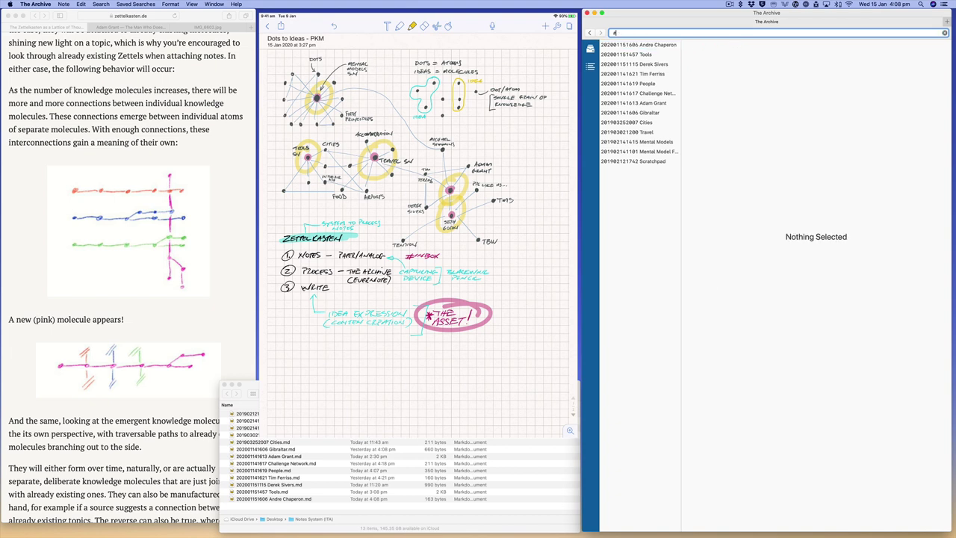
pyautogui.write('#andre')
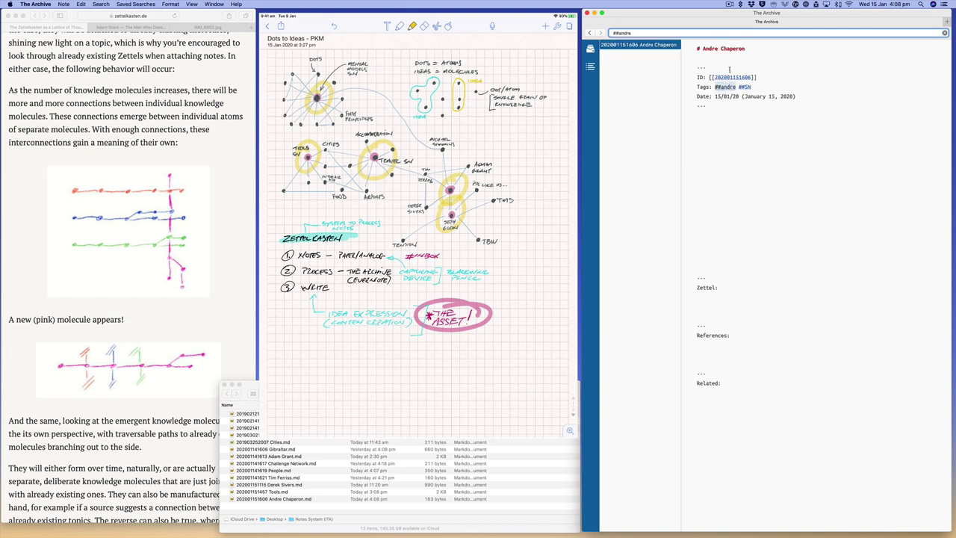
pyautogui.click(716, 120)
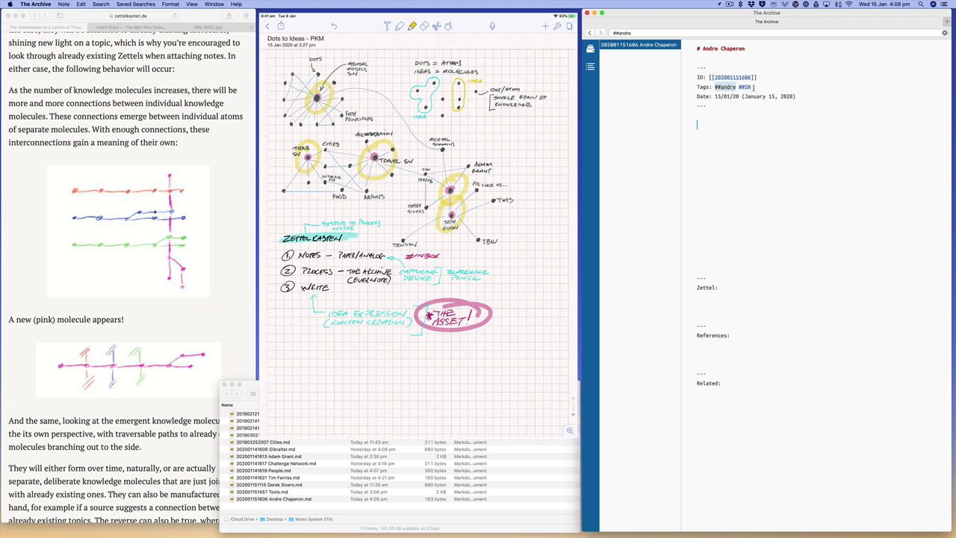
# Step: Search for ##ppl and open the author's note through its link in the People note
pyautogui.click(652, 31)
pyautogui.press('Escape')
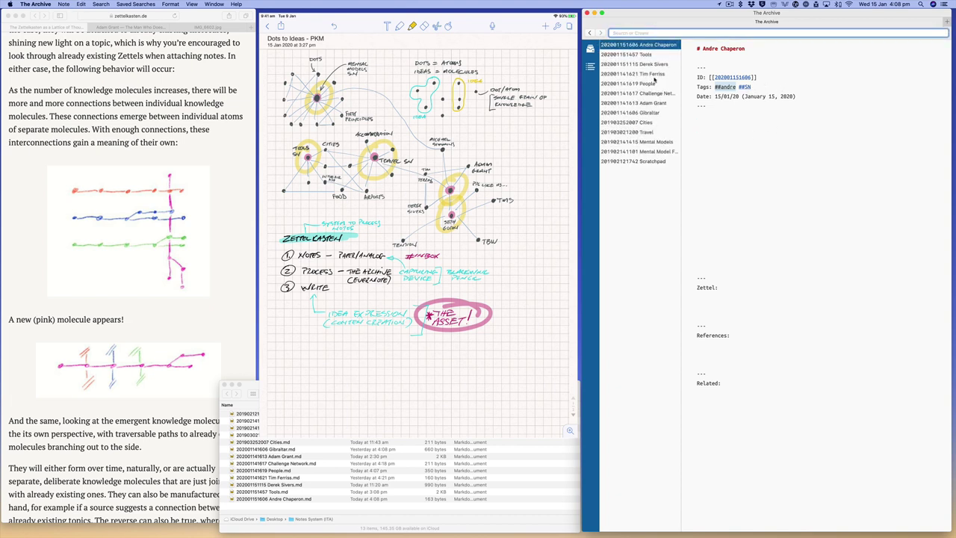
pyautogui.write('##ppl')
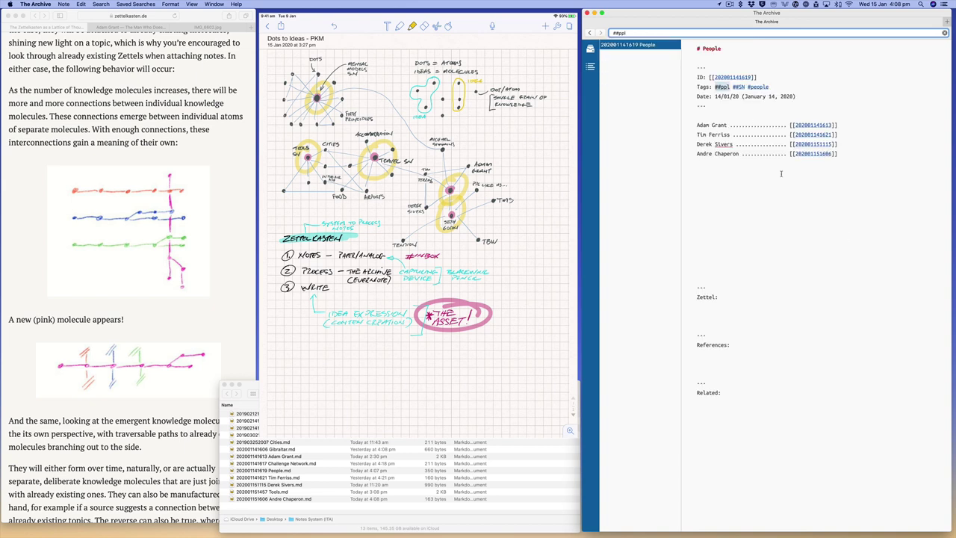
pyautogui.click(817, 153)
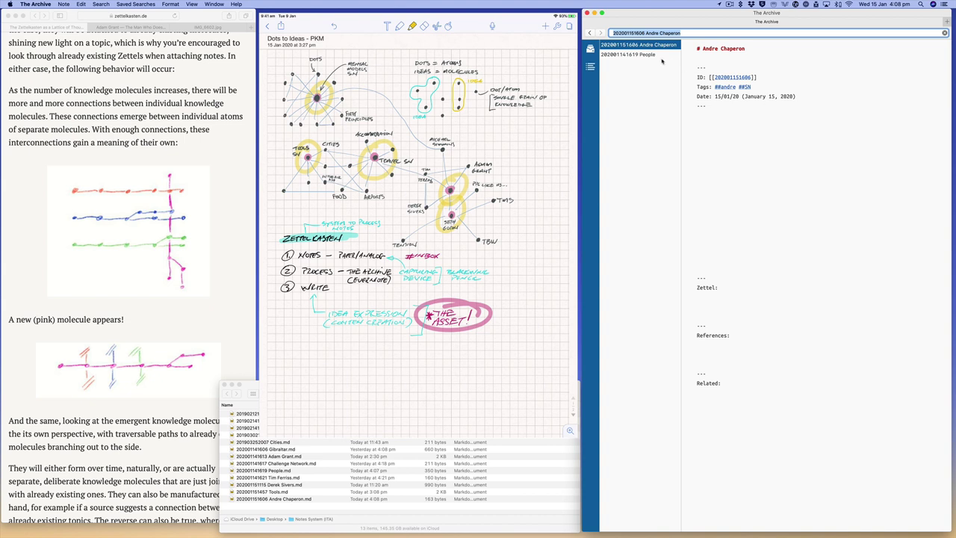
pyautogui.press('Down')
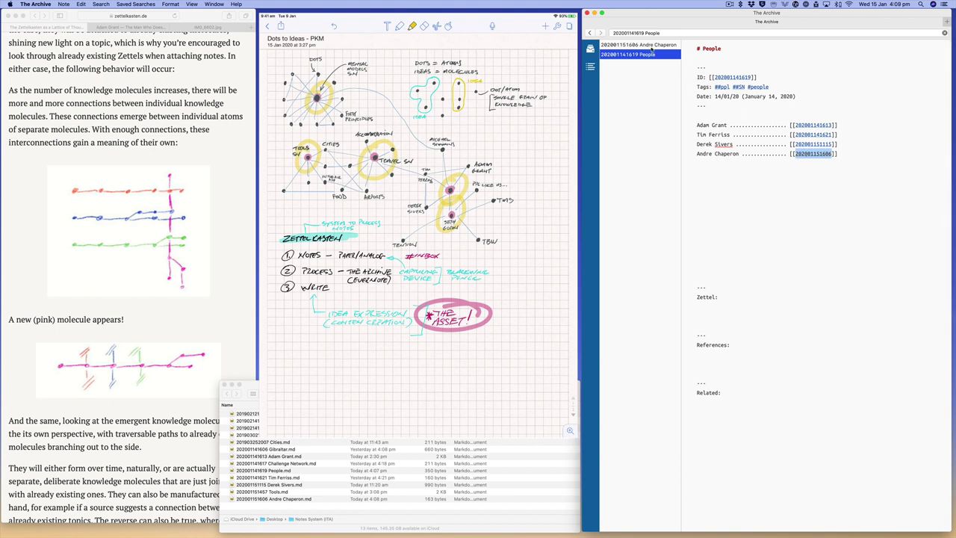
pyautogui.moveTo(758, 76); pyautogui.dragTo(709, 77)
pyautogui.press('super+c')
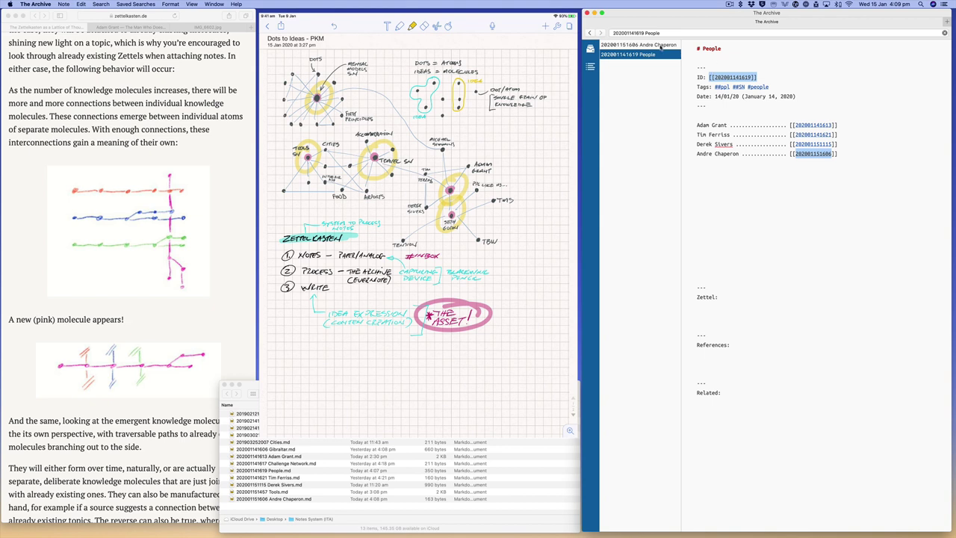
pyautogui.click(811, 154)
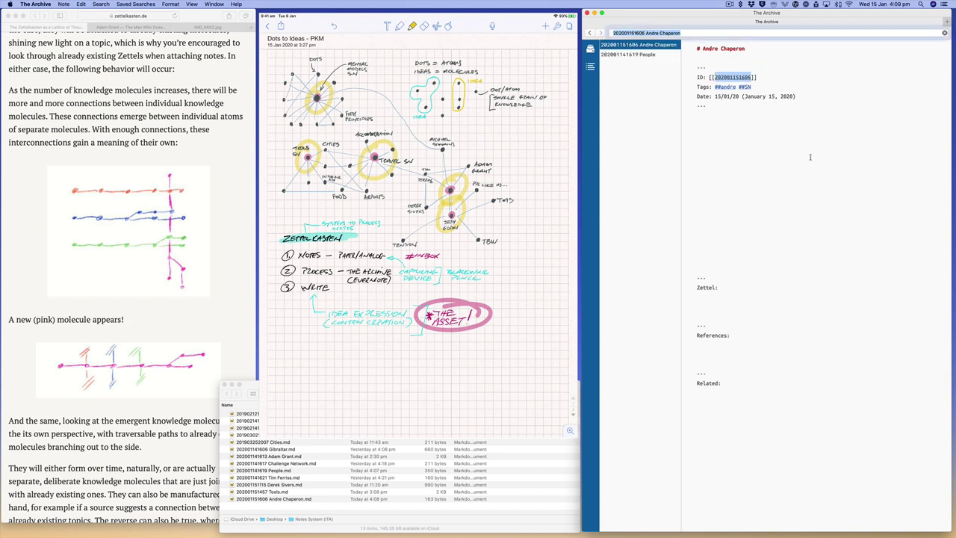
pyautogui.click(806, 99)
pyautogui.press('Return')
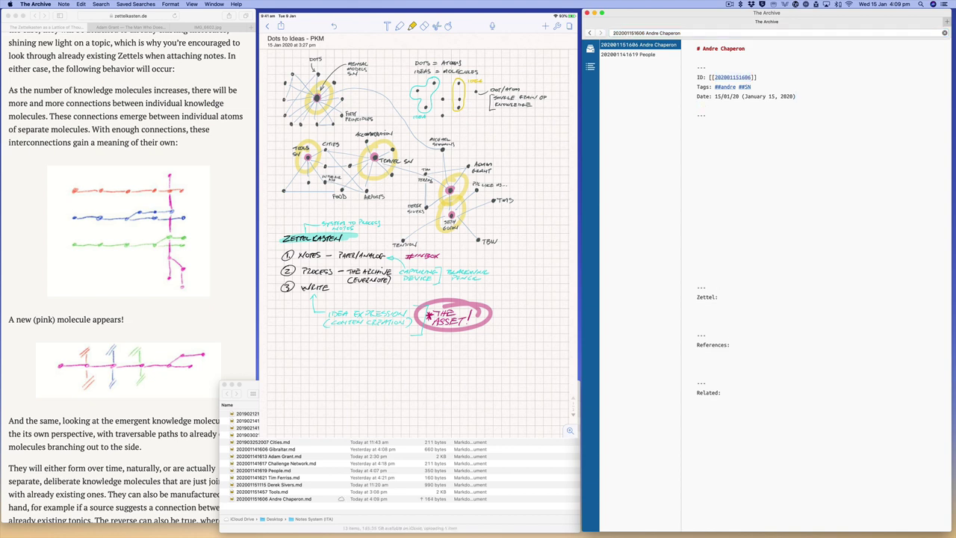
pyautogui.write('People:')
pyautogui.press('super+v')
pyautogui.click(746, 106)
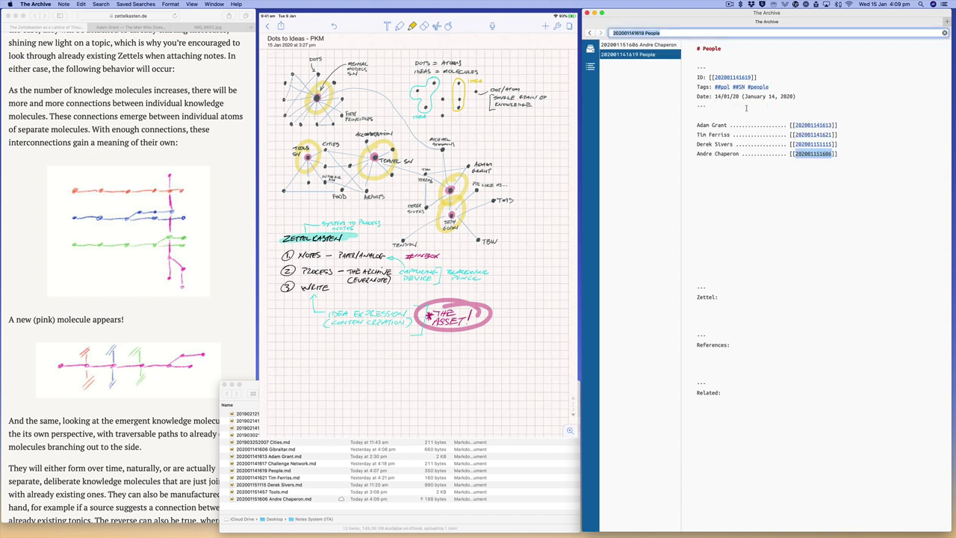
# Step: Follow the author's link in the People note and try placeholder text in the body of the linked note
pyautogui.click(798, 153)
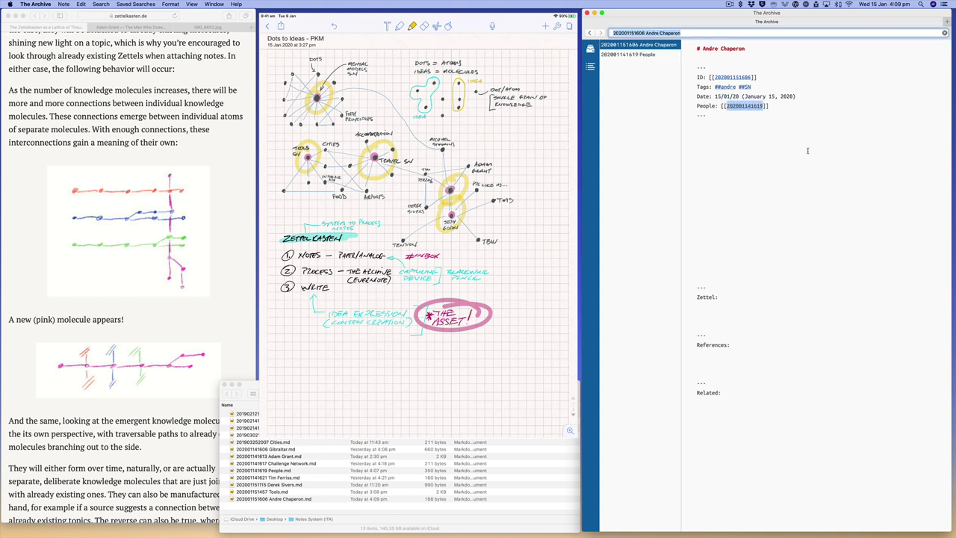
pyautogui.click(735, 134)
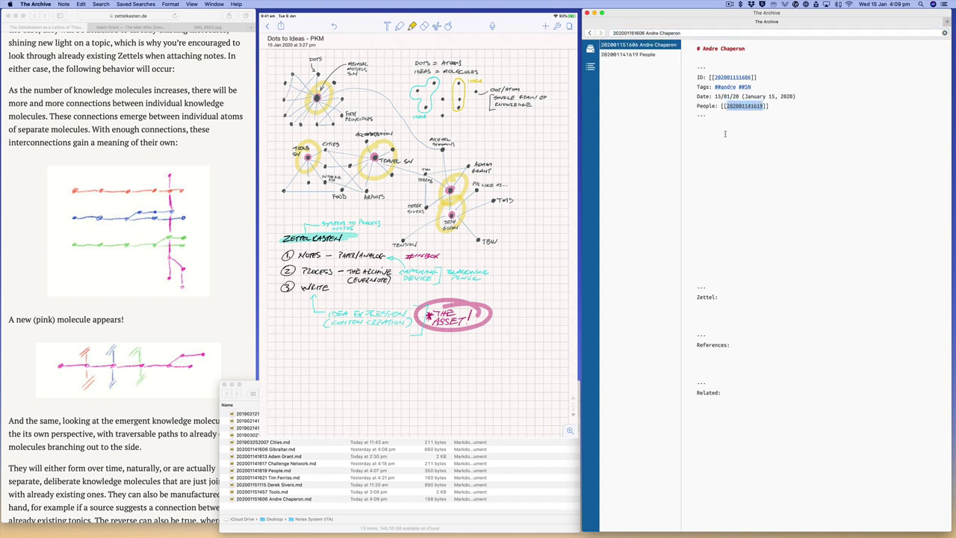
pyautogui.write('kfdgkldfg')
pyautogui.hotkey('alt', 'BackSpace')
# Step: Clear the note search and select the author note's Markdown file in the Notes System folder in Finder
pyautogui.click(945, 33)
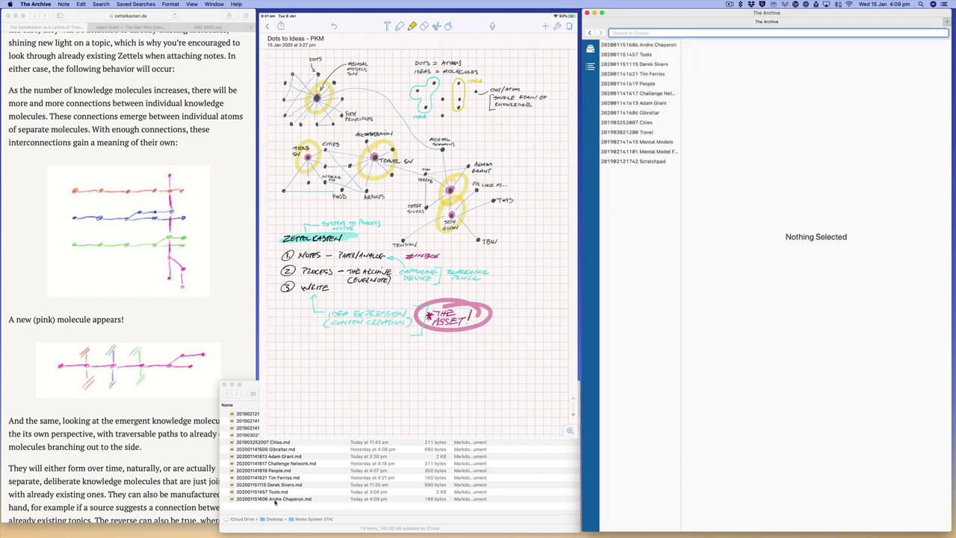
pyautogui.click(274, 506)
pyautogui.click(379, 498)
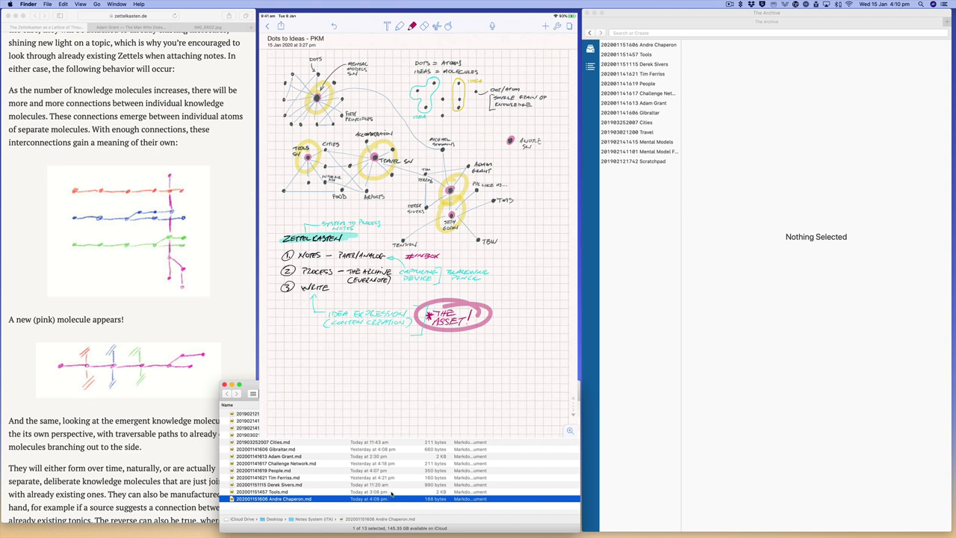
# Step: Switch back to The Archive, reopen the author's note and try starting a ## line in its body
pyautogui.click(684, 55)
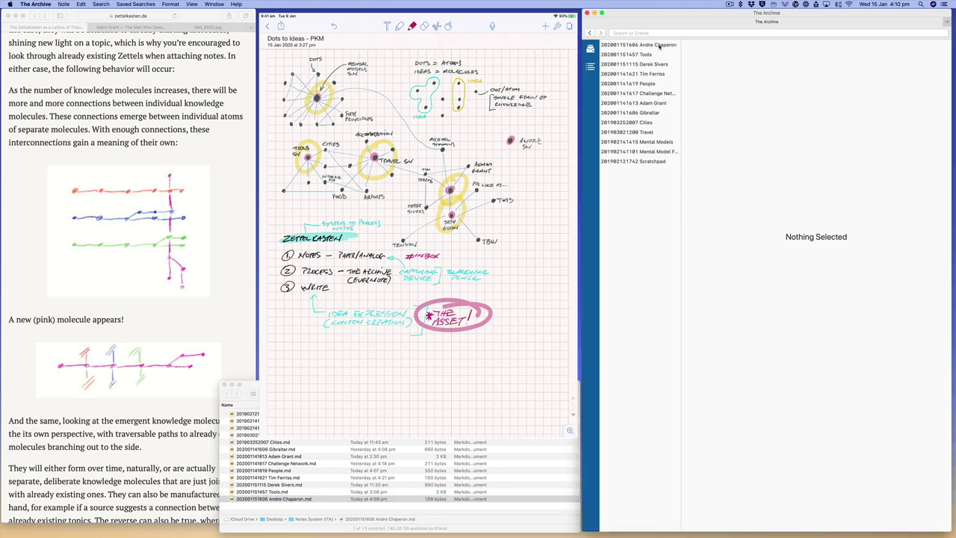
pyautogui.click(670, 44)
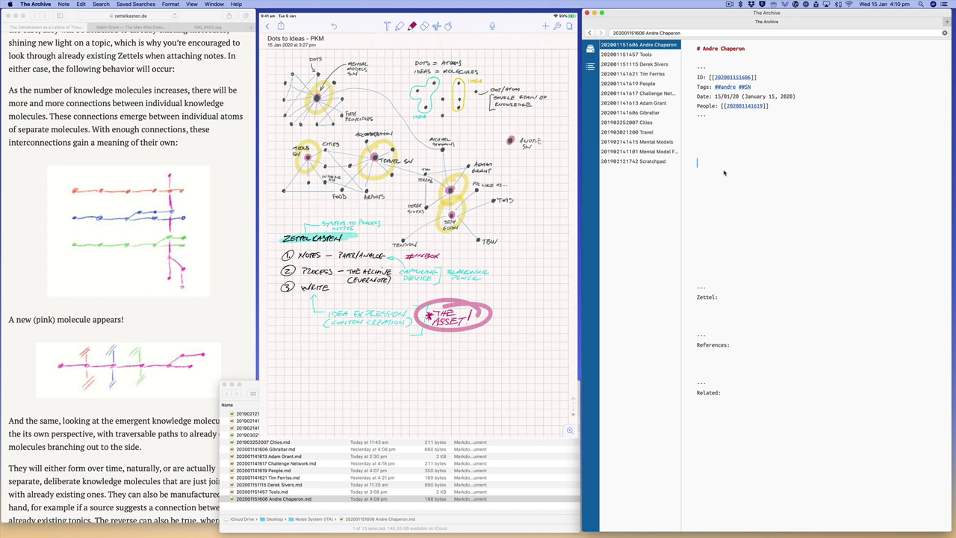
pyautogui.click(717, 137)
pyautogui.click(147, 126)
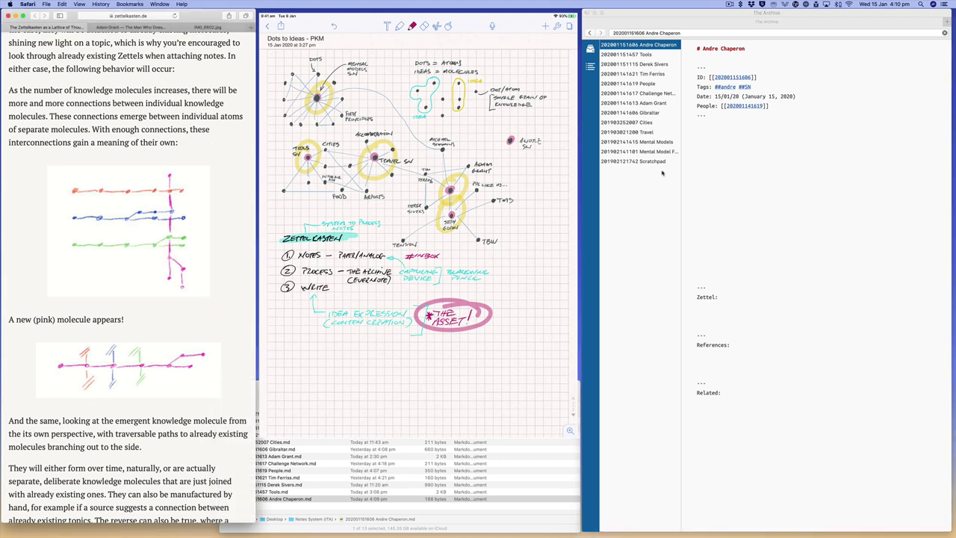
pyautogui.click(699, 162)
pyautogui.write('##')
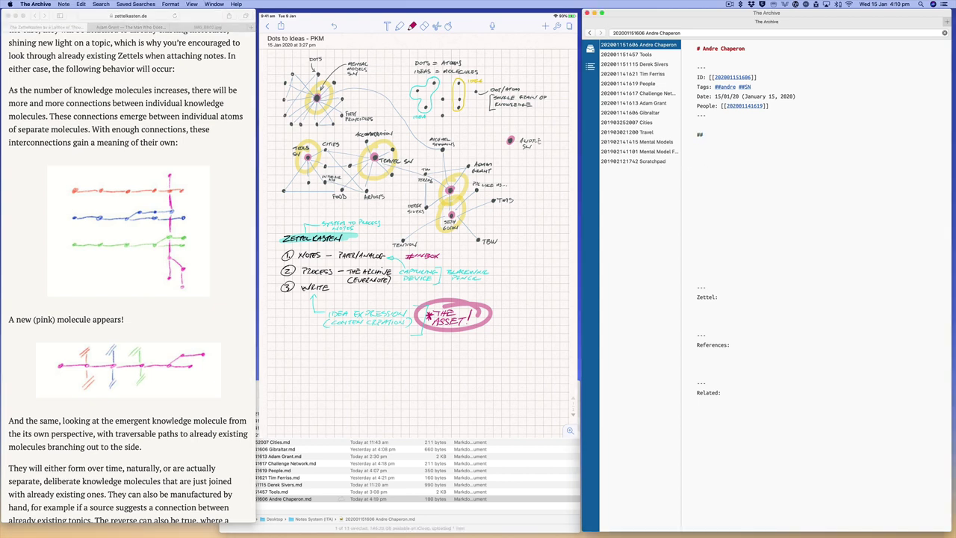
pyautogui.press('BackSpace')
pyautogui.press('BackSpace')
# Step: View the People, Challenge Network and Gibraltar notes from the note list
pyautogui.click(651, 83)
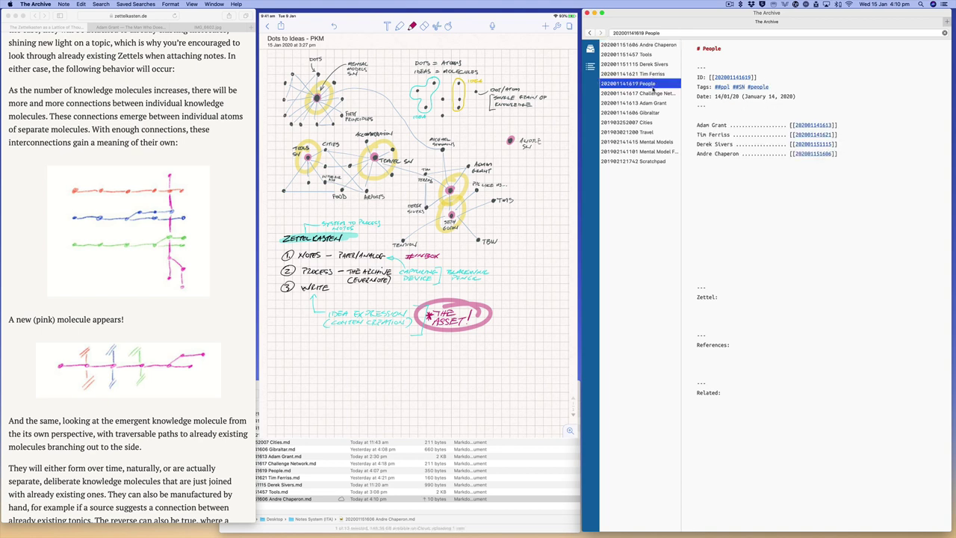
pyautogui.click(649, 94)
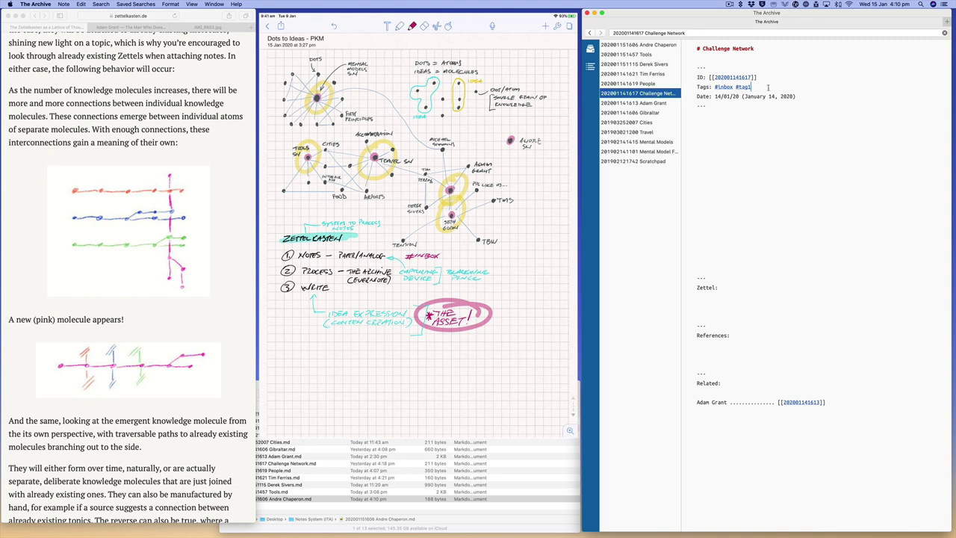
pyautogui.click(650, 112)
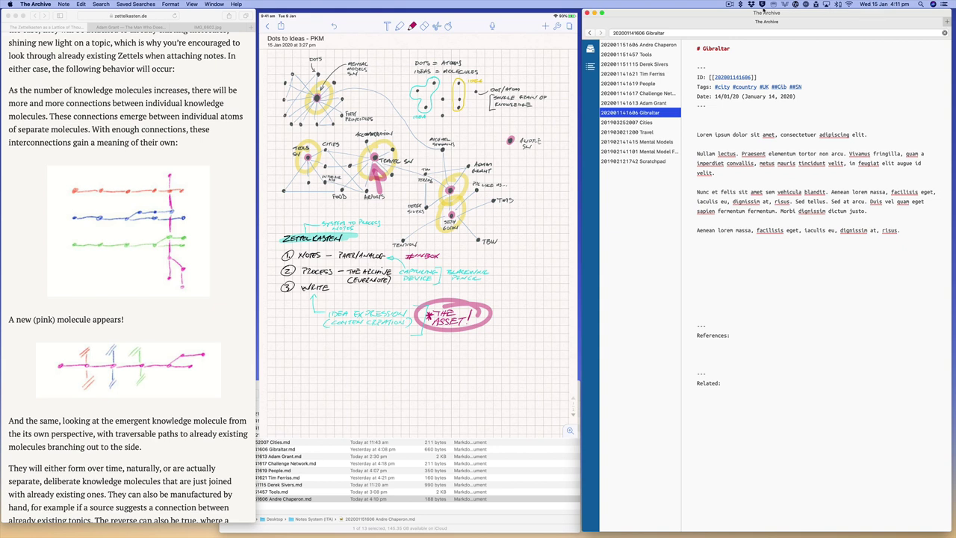
# Step: Search for ##travel and follow the links from the Travel note to Cities and on to Gibraltar
pyautogui.click(814, 33)
pyautogui.write('##travel')
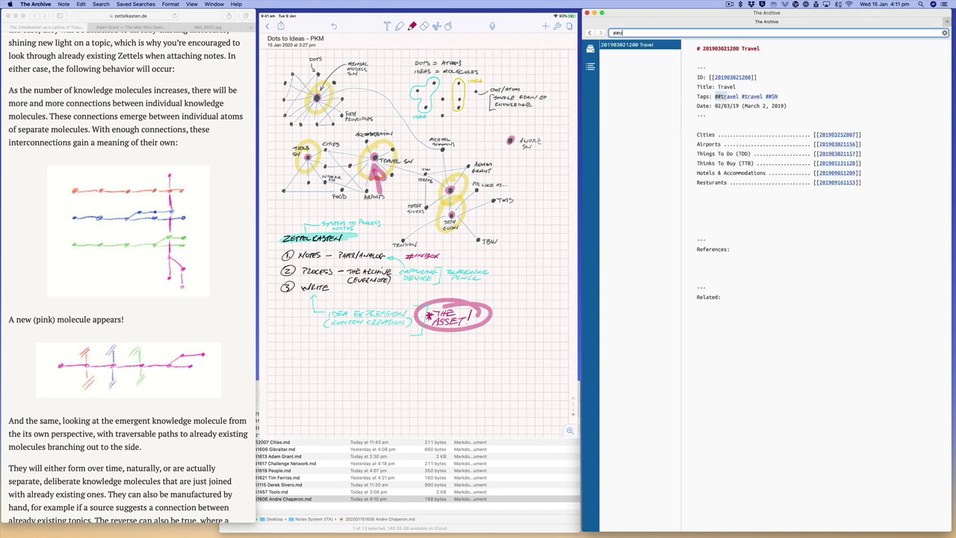
pyautogui.click(732, 210)
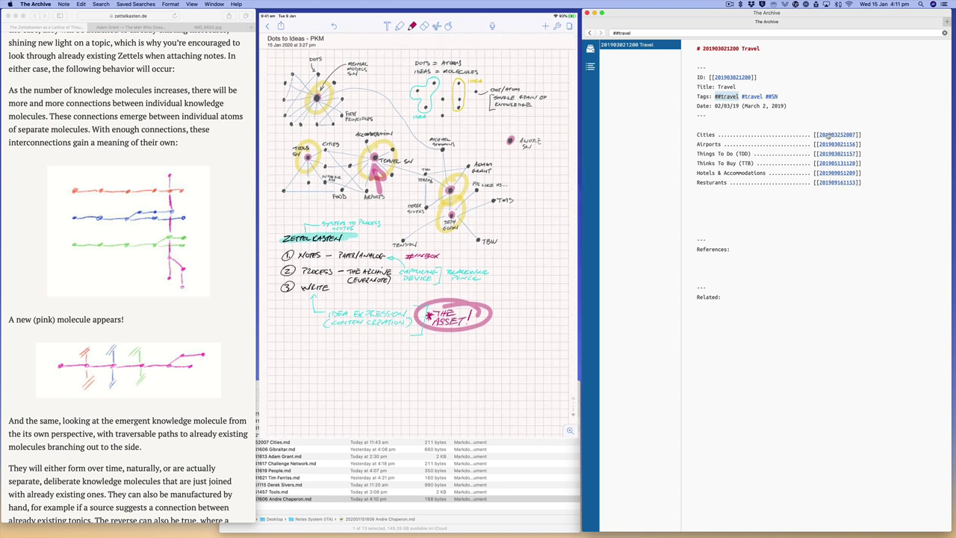
pyautogui.click(829, 135)
pyautogui.click(705, 183)
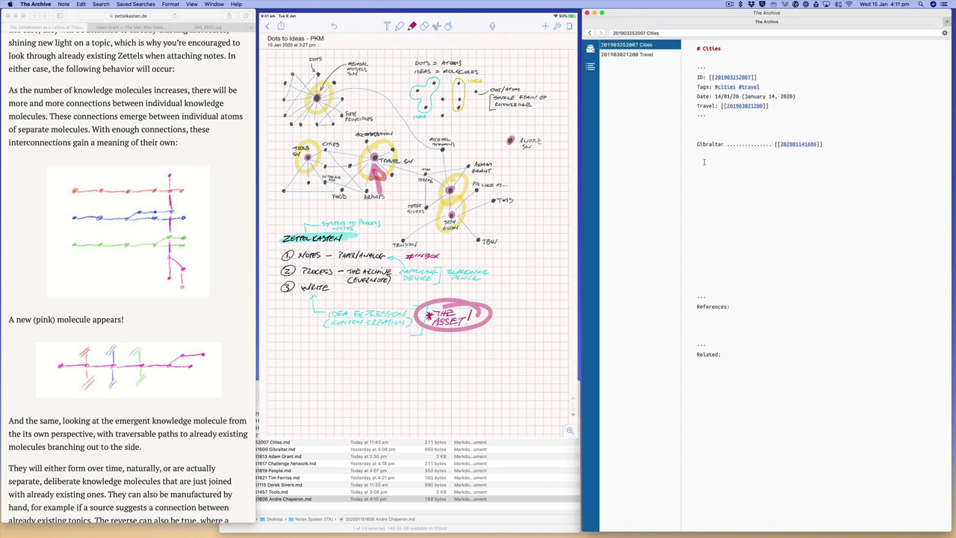
pyautogui.click(712, 165)
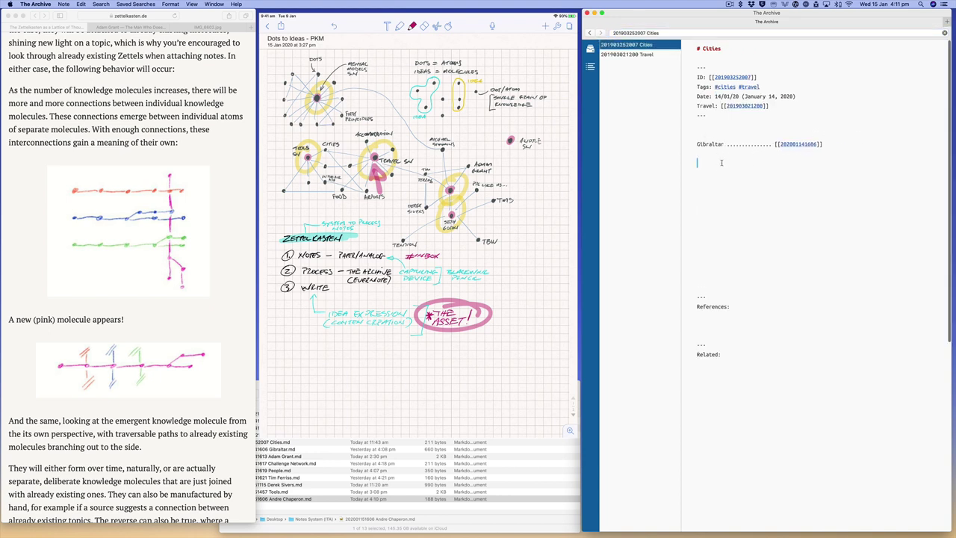
pyautogui.click(801, 144)
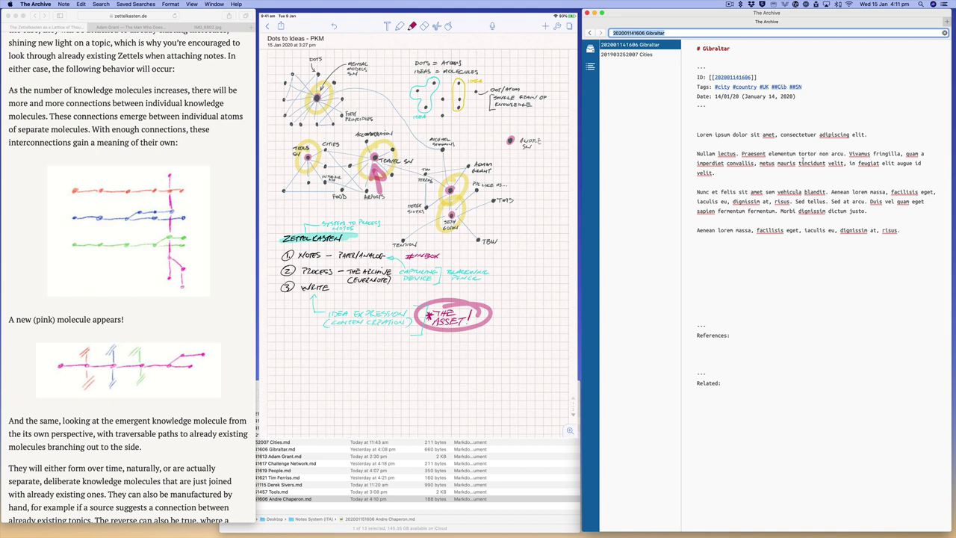
# Step: Search all notes for "ferriss"
pyautogui.click(944, 33)
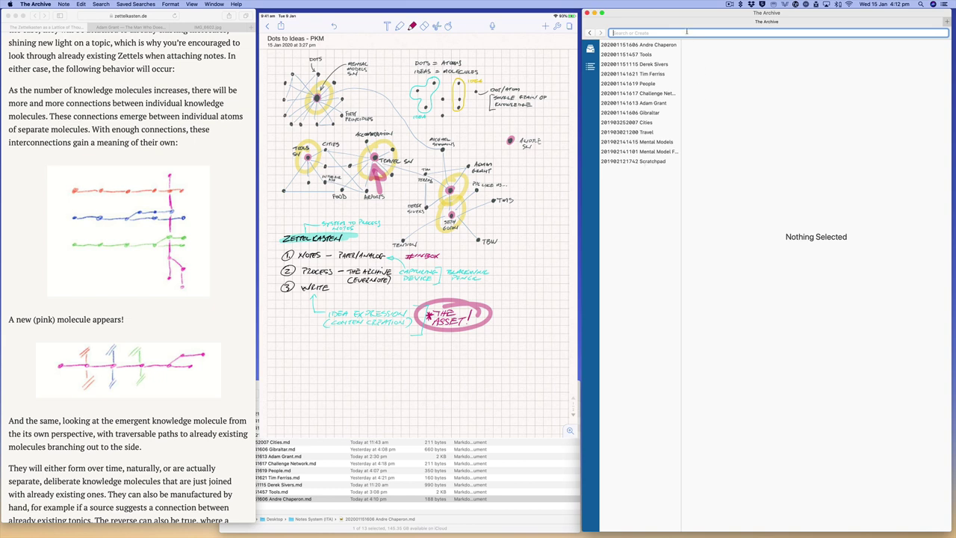
pyautogui.write('ferriss')
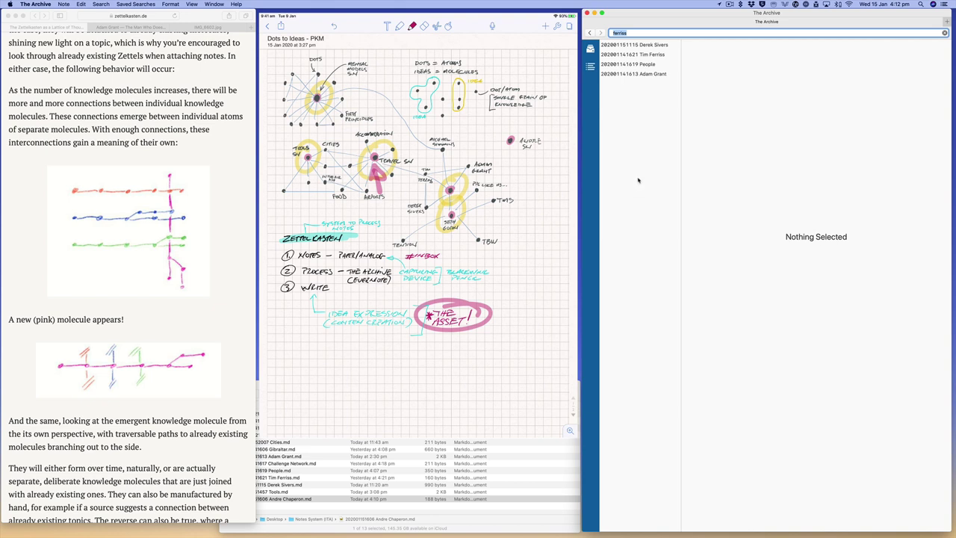
pyautogui.scroll(-1, 161, 143)
pyautogui.scroll(4, 161, 144)
pyautogui.scroll(-4, 161, 144)
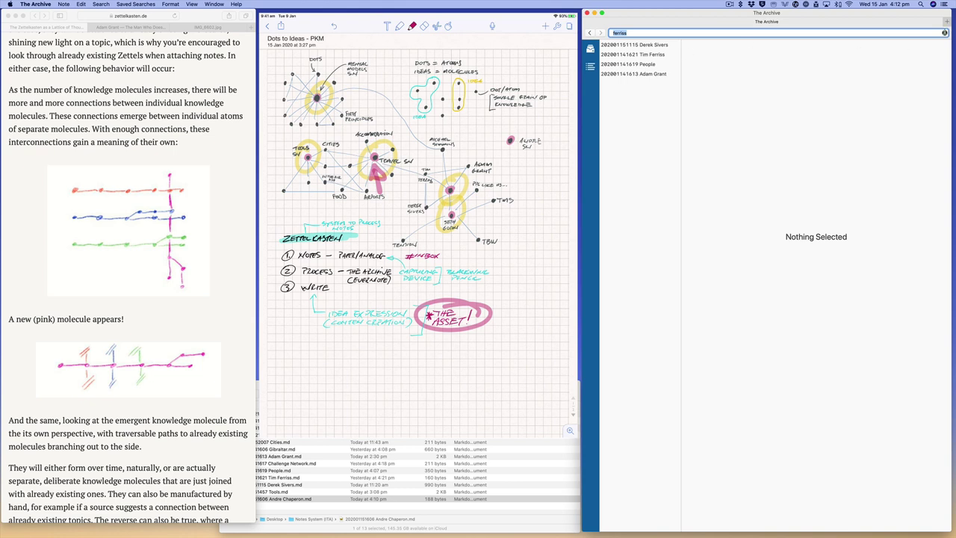
# Step: Clear the search and open the Mental Models note to look over its list of linked models
pyautogui.click(944, 33)
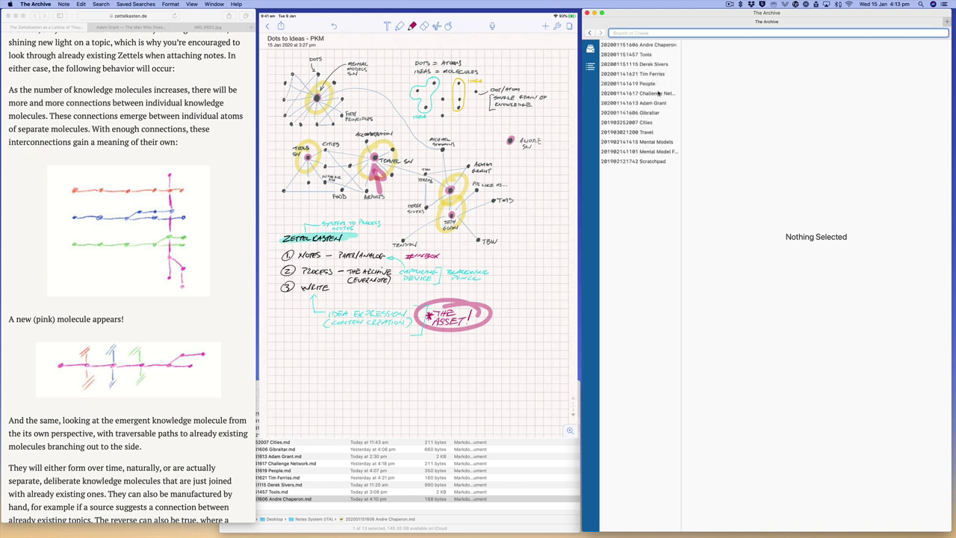
pyautogui.click(646, 142)
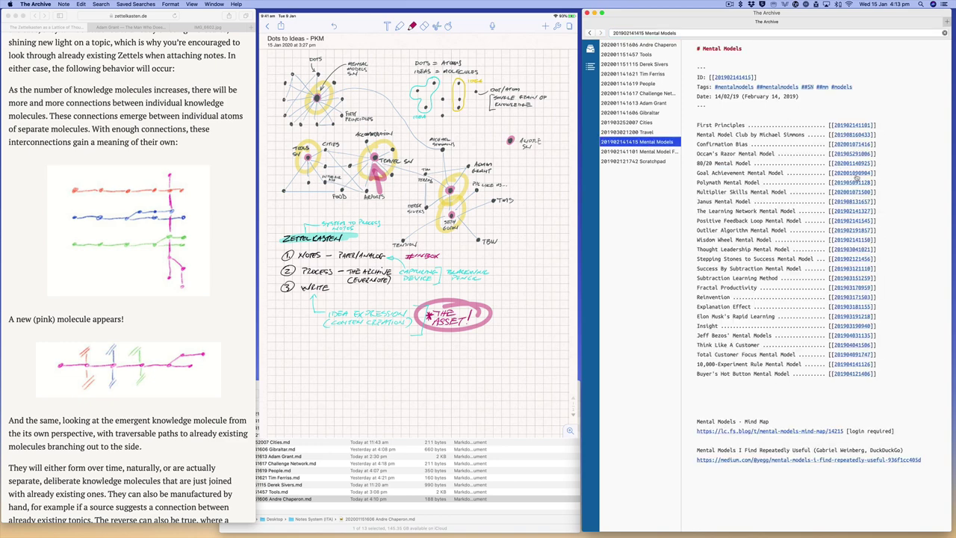
pyautogui.scroll(2, 744, 172)
pyautogui.scroll(1, 769, 168)
# Step: Search for "first princ" and open the First Principles note, both directly and through its link in the Mental Models note
pyautogui.click(697, 30)
pyautogui.press('BackSpace')
pyautogui.write('first')
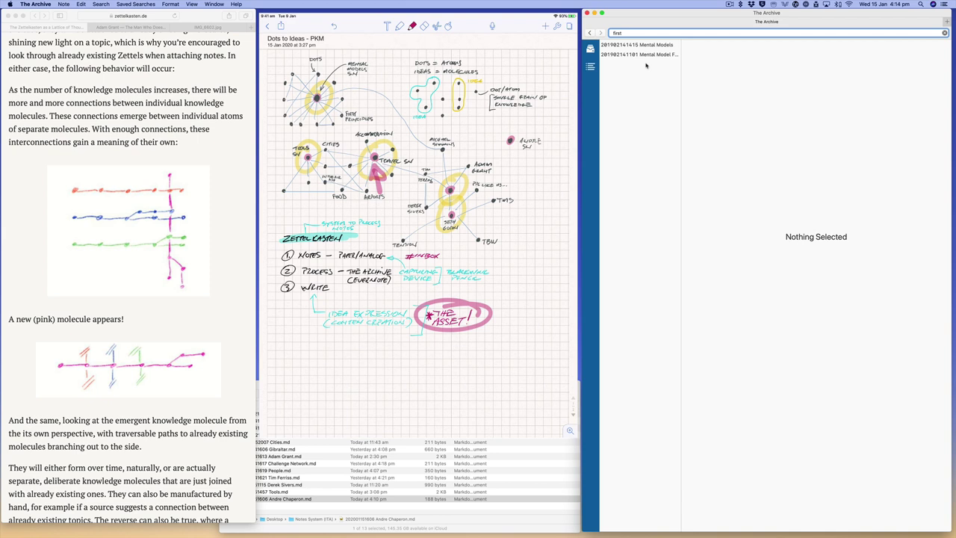
pyautogui.write('princ')
pyautogui.click(649, 55)
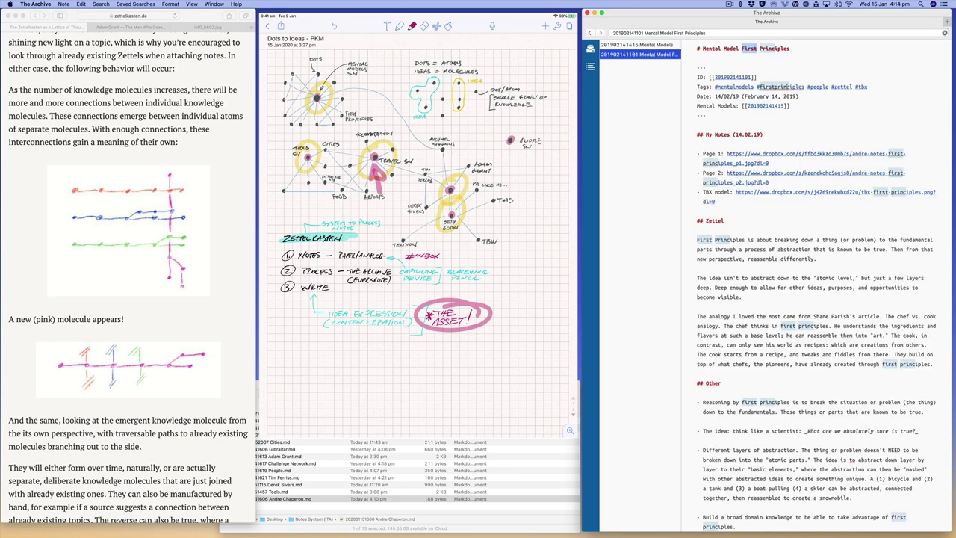
pyautogui.press('Up')
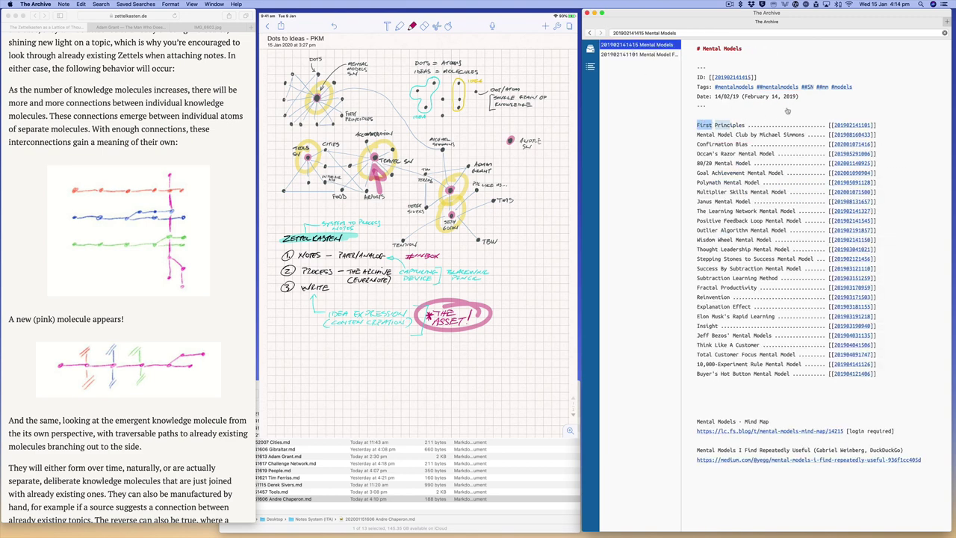
pyautogui.click(858, 127)
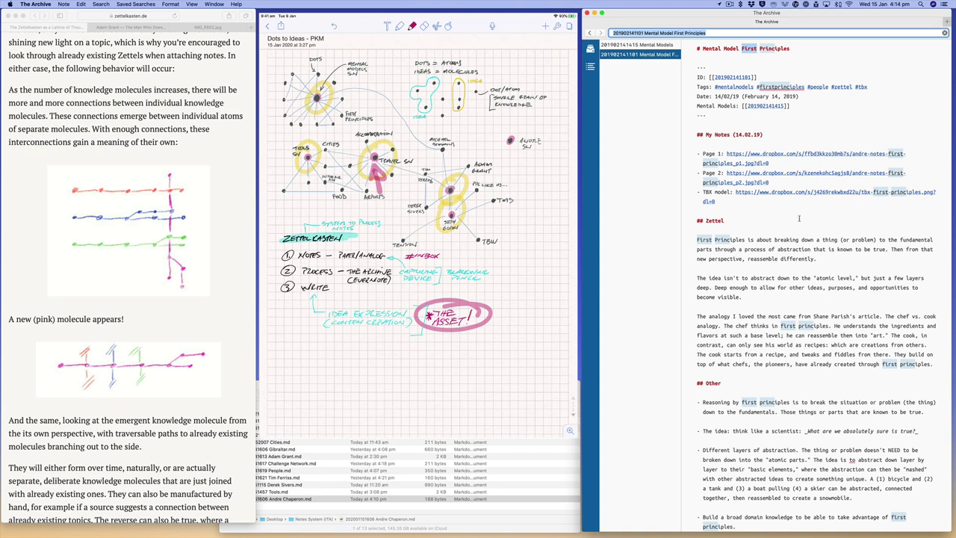
# Step: Search for "mental", open the Mental Models note and follow its First Principles link
pyautogui.click(713, 33)
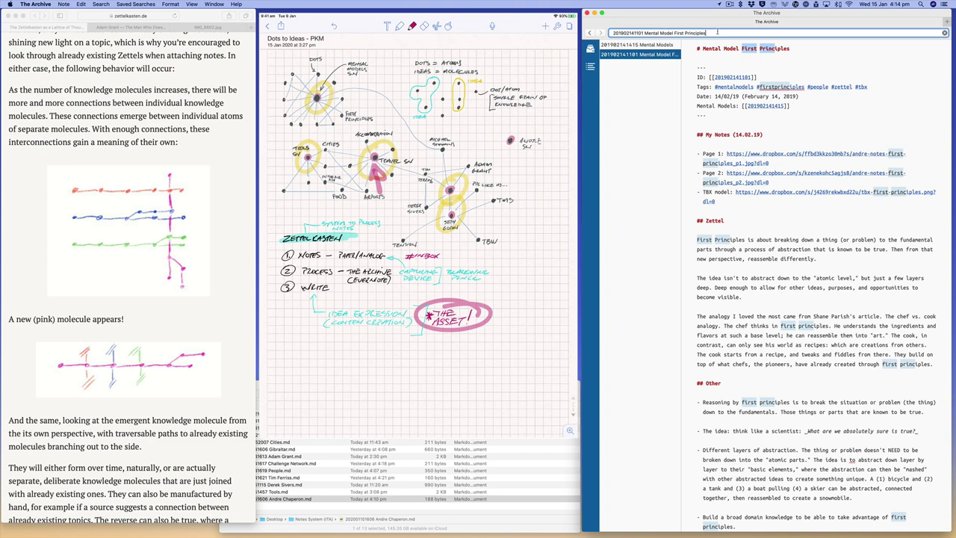
pyautogui.click(717, 32)
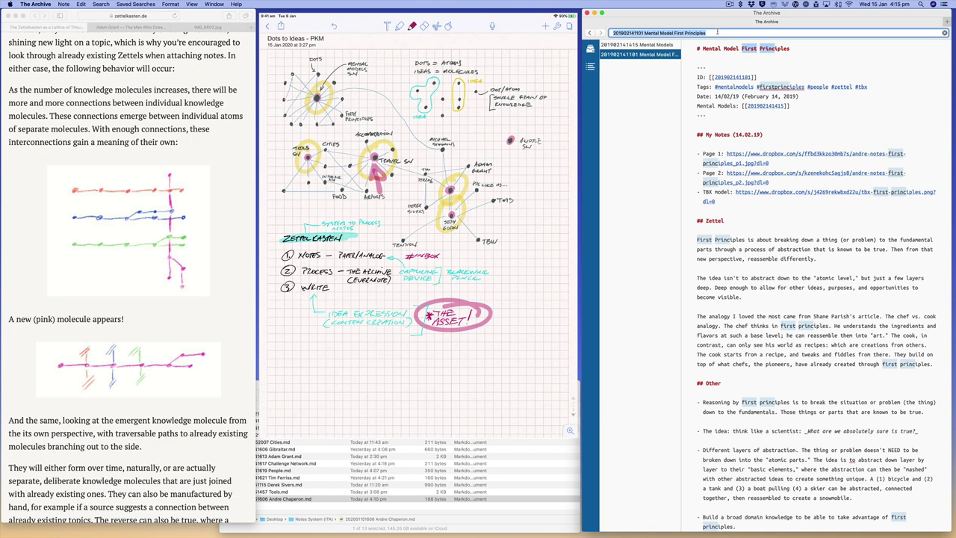
pyautogui.press('BackSpace')
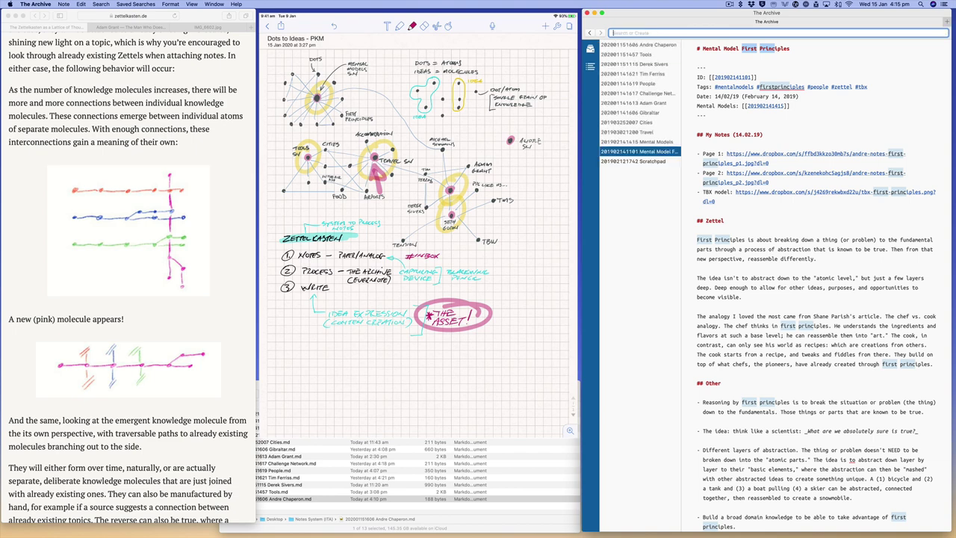
pyautogui.write('mental ,m')
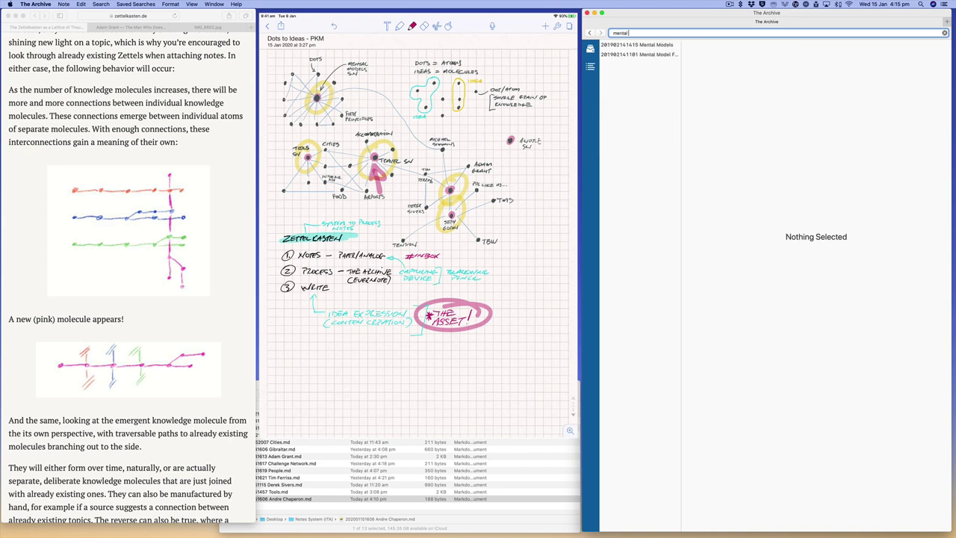
pyautogui.press('BackSpace')
pyautogui.press('BackSpace')
pyautogui.press('BackSpace')
pyautogui.click(658, 46)
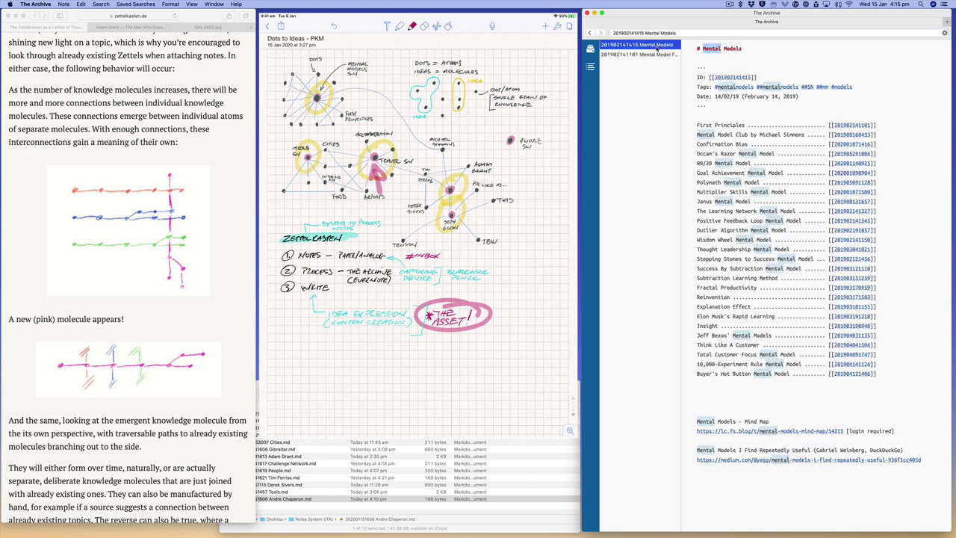
pyautogui.click(844, 128)
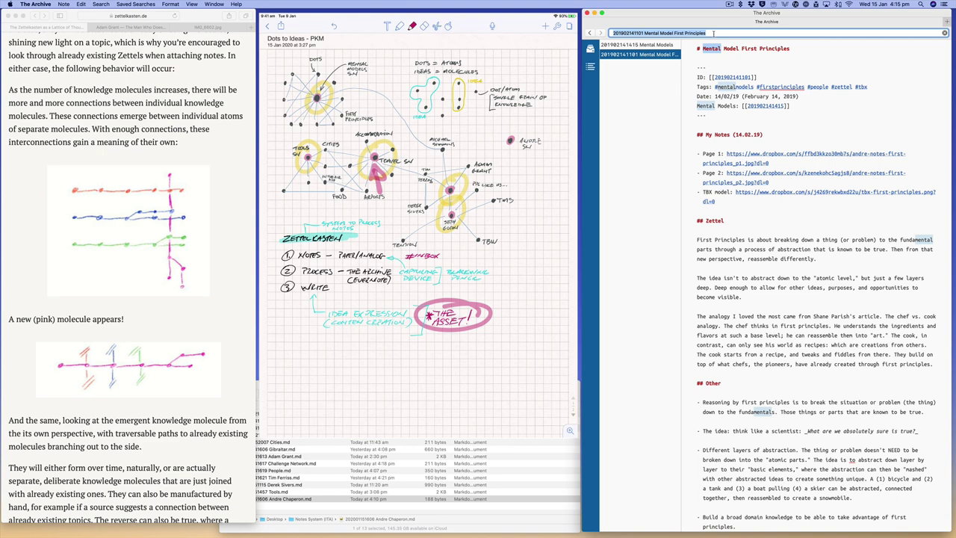
# Step: Search for ##ppl to bring up the People structure note
pyautogui.press('BackSpace')
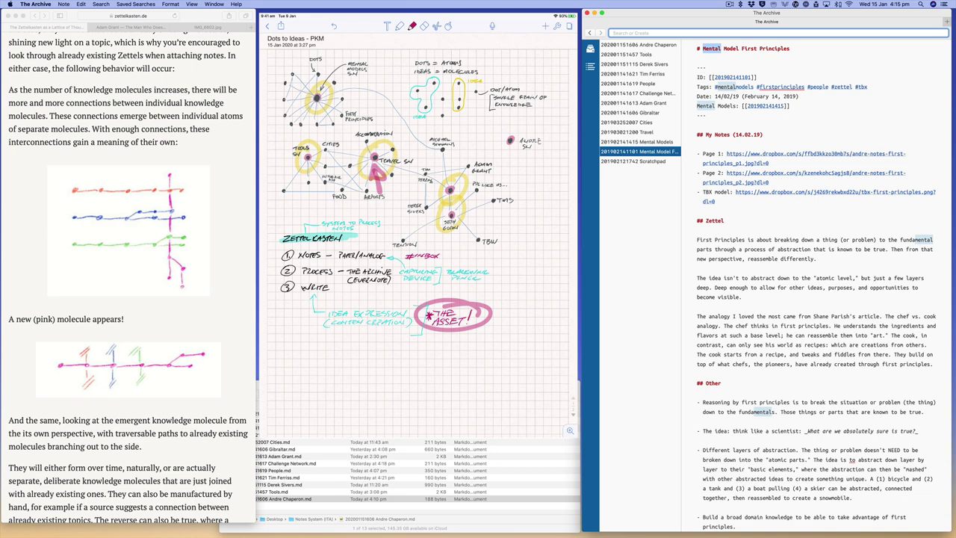
pyautogui.write('##ppl')
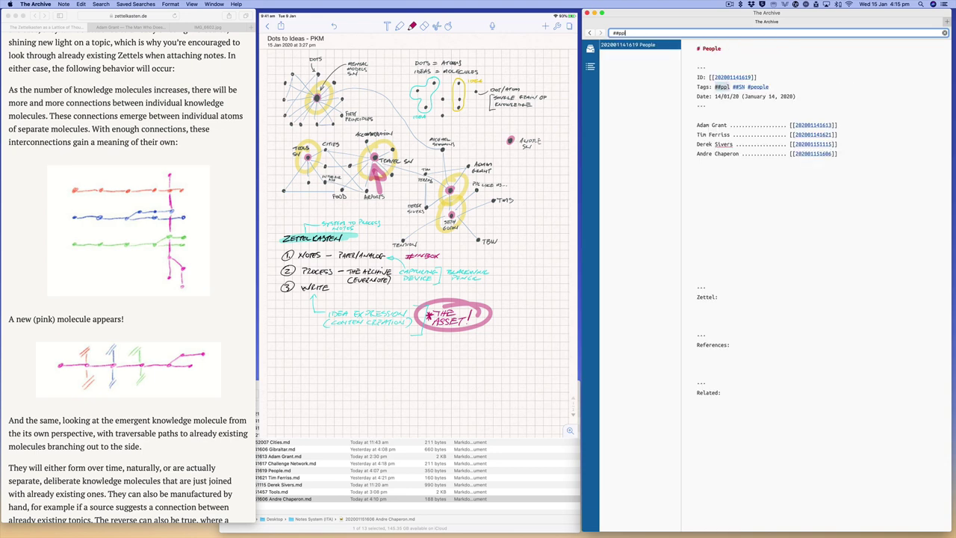
pyautogui.click(741, 192)
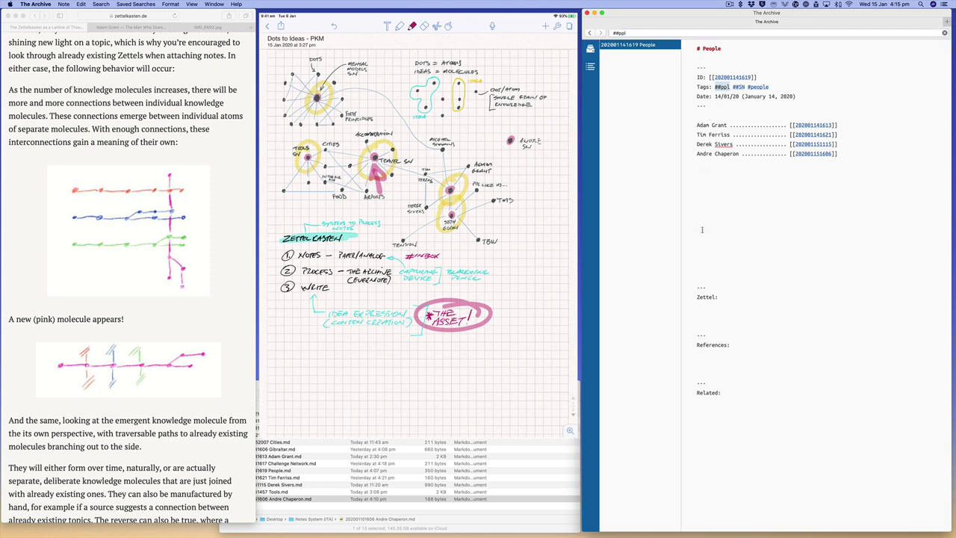
# Step: Add the heading "## Marketers" above the list of linked people in the People note
pyautogui.click(710, 115)
pyautogui.press('Return')
pyautogui.press('Return')
pyautogui.press('Up')
pyautogui.write('## ')
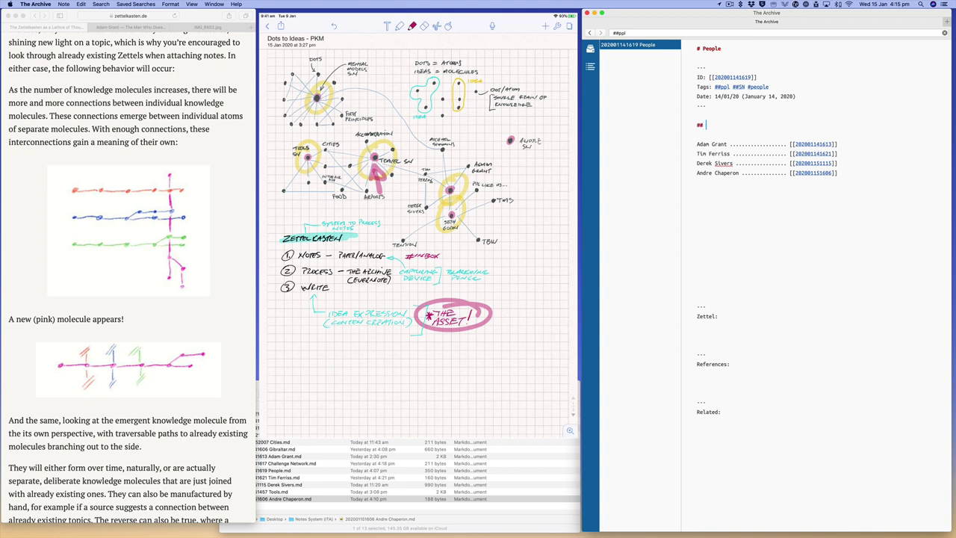
pyautogui.write('Marketers')
# Step: Add the heading "## Health" with an empty line beneath it, below the list of people in the People note
pyautogui.press('Down')
pyautogui.press('Down')
pyautogui.press('Down')
pyautogui.press('Delete')
pyautogui.write('## Health')
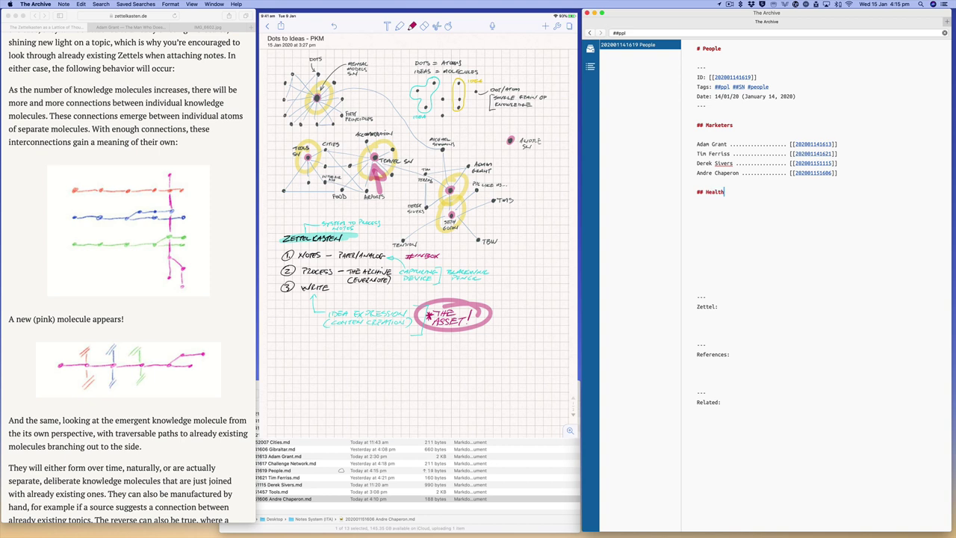
pyautogui.press('Return')
pyautogui.press('Return')
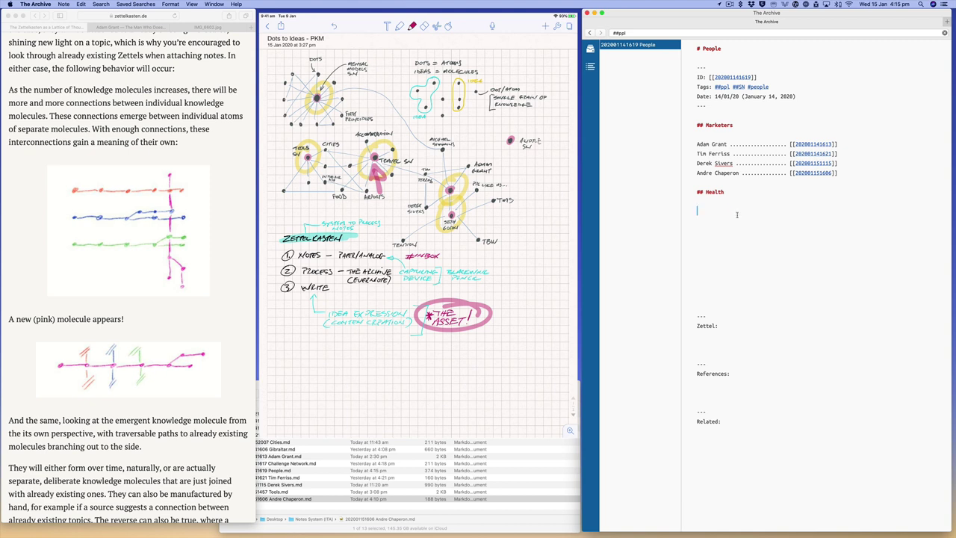
# Step: Skim the Zettelkasten lattice-of-thought article in Safari down to its implications list and back to its start, and return to The Archive
pyautogui.click(129, 127)
pyautogui.scroll(-1, 129, 127)
pyautogui.scroll(-20, 129, 127)
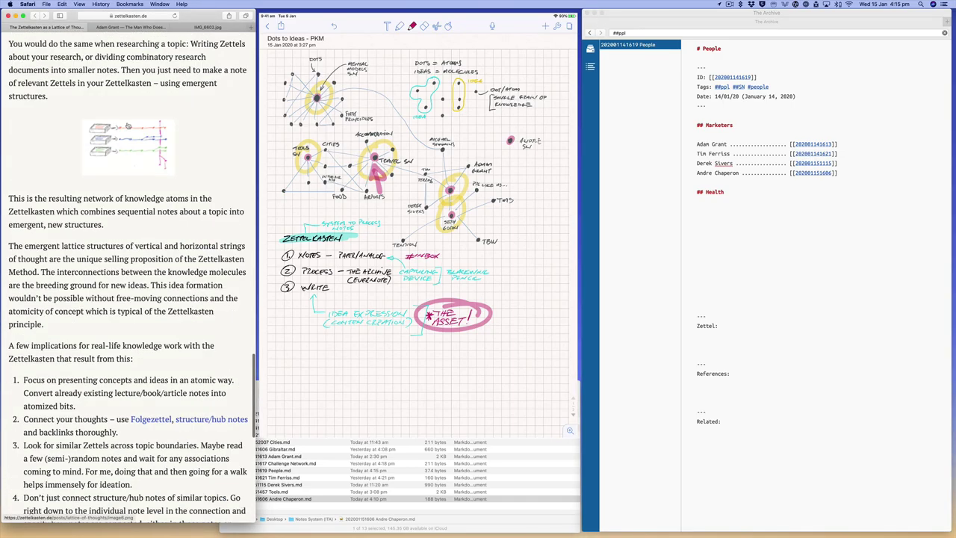
pyautogui.scroll(-5, 128, 127)
pyautogui.scroll(20, 129, 127)
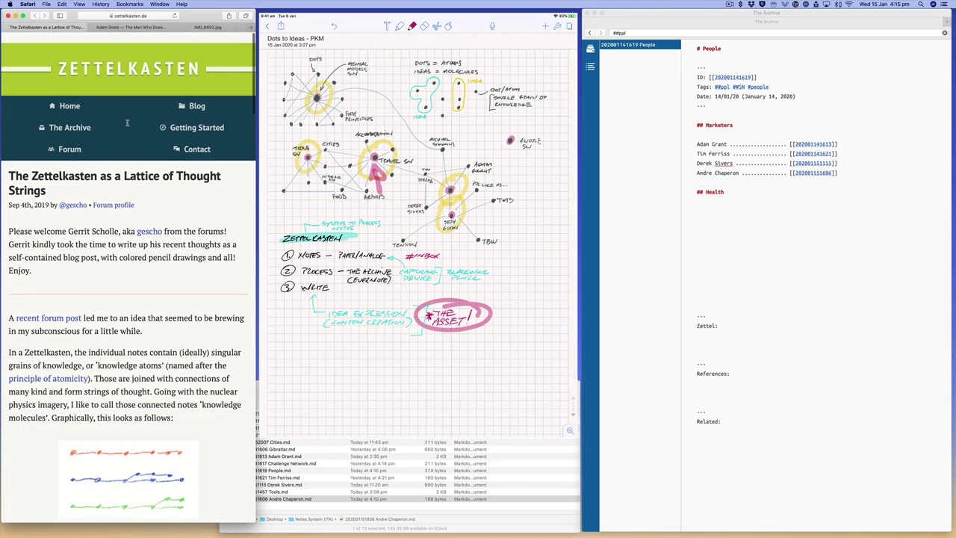
pyautogui.click(751, 212)
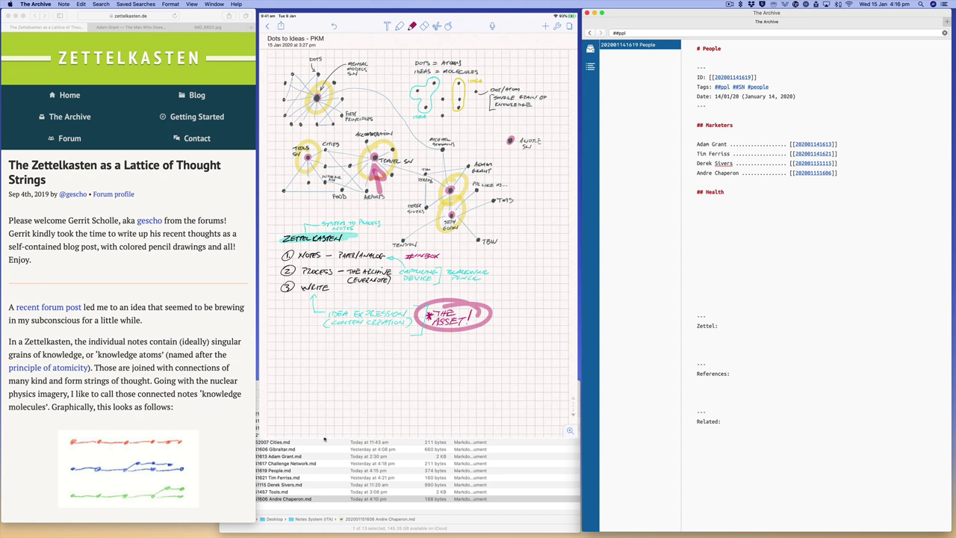
# Step: Bring the notes folder forward in Finder, return to The Archive and highlight the People note's tags
pyautogui.press('super+Tab')
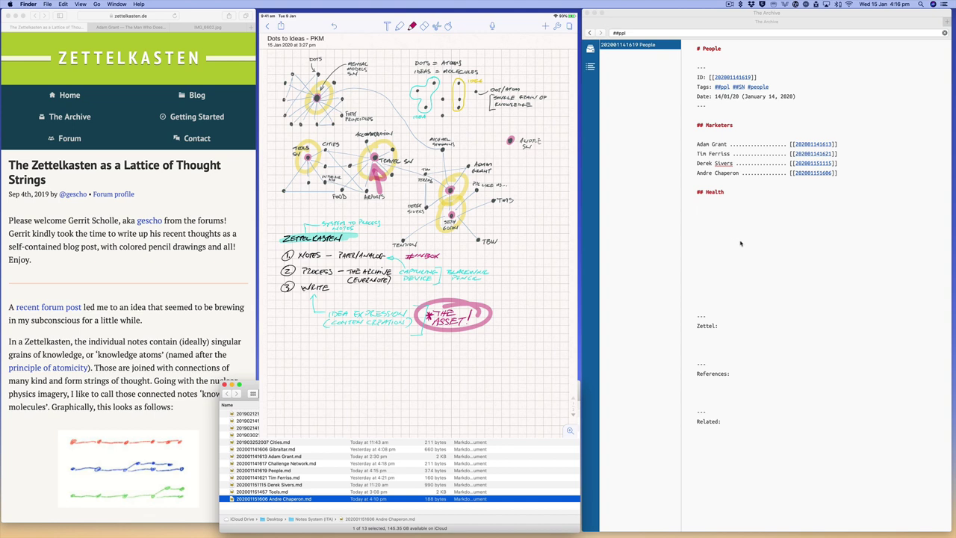
pyautogui.click(733, 219)
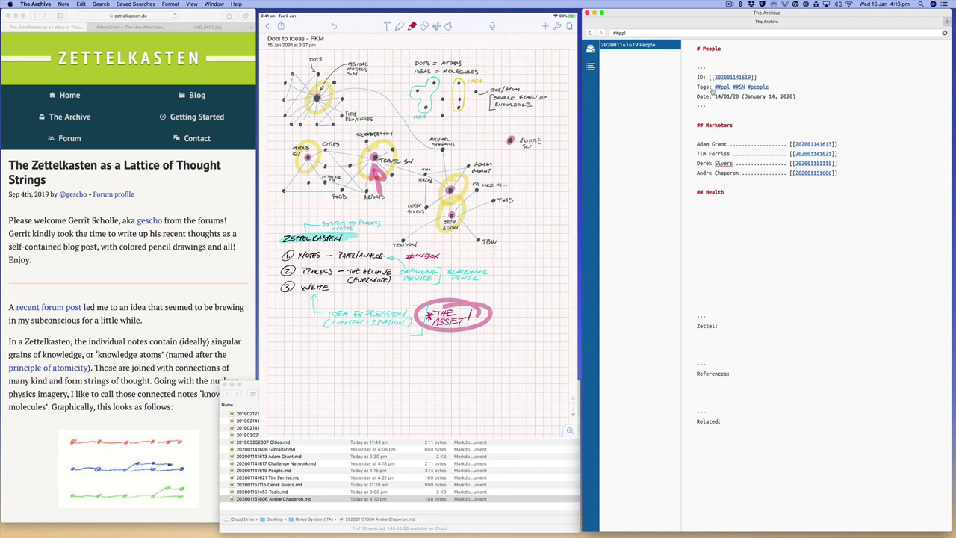
pyautogui.moveTo(770, 84); pyautogui.dragTo(715, 90)
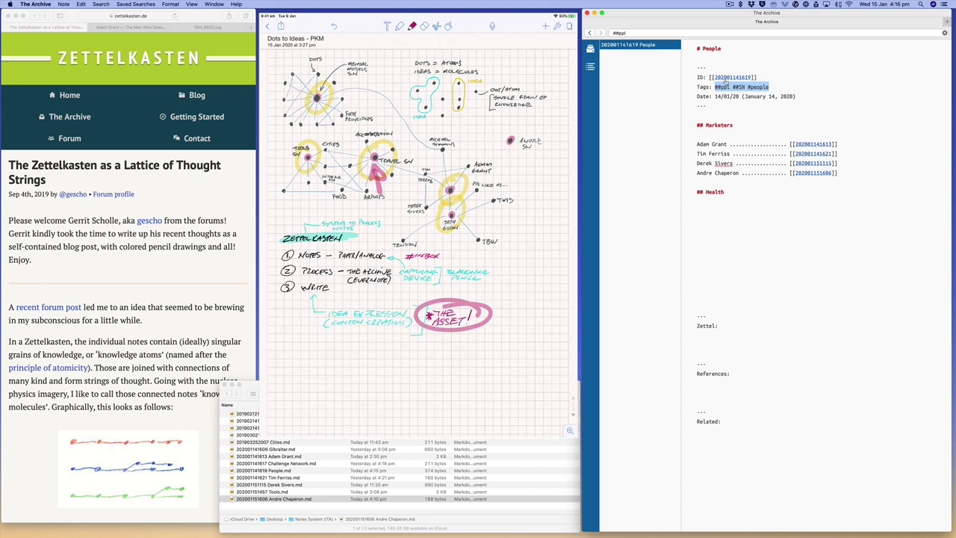
# Step: Clear the search to list all notes and open the Travel note
pyautogui.click(660, 33)
pyautogui.press('super+a')
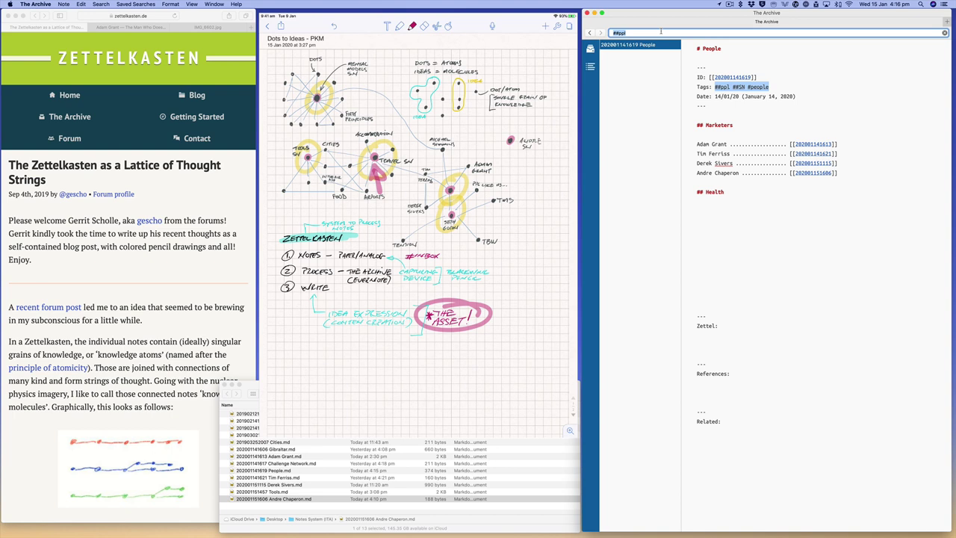
pyautogui.press('BackSpace')
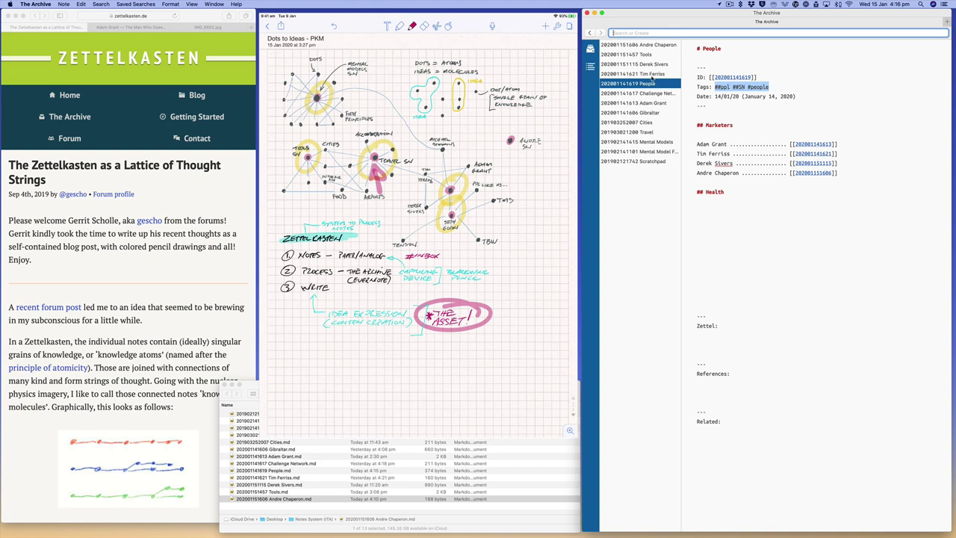
pyautogui.click(649, 132)
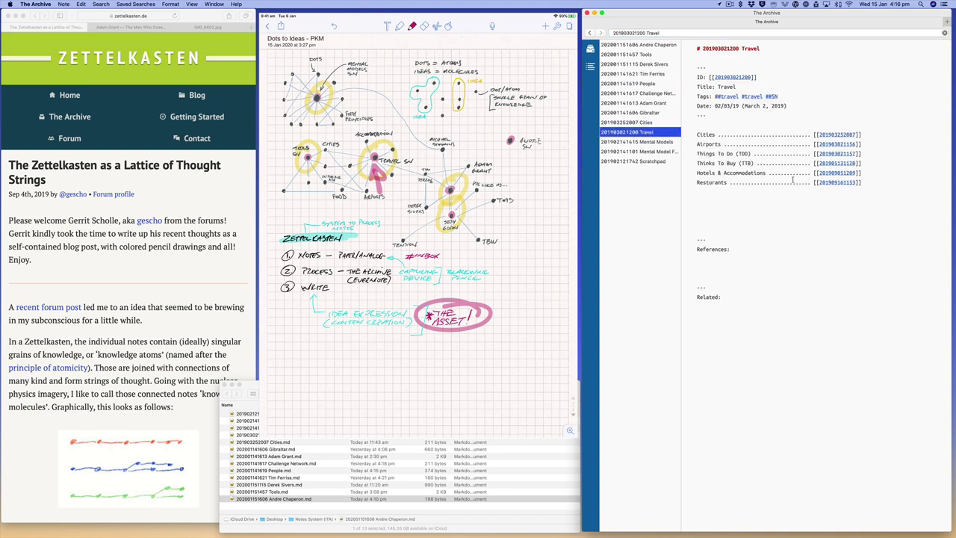
pyautogui.click(714, 200)
# Step: Search the notes for "att", replace the search with "to" and open the Travel note from the results
pyautogui.click(895, 32)
pyautogui.press('BackSpace')
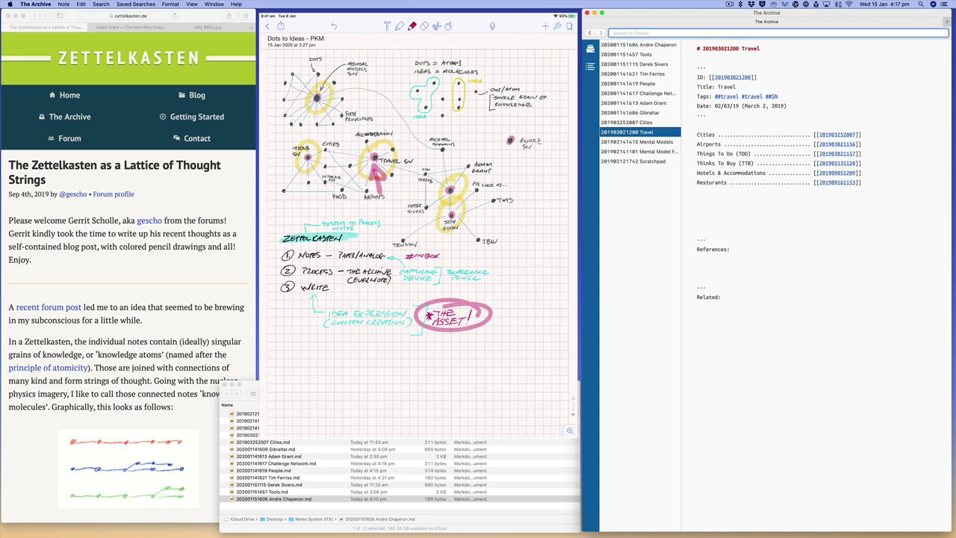
pyautogui.write('att')
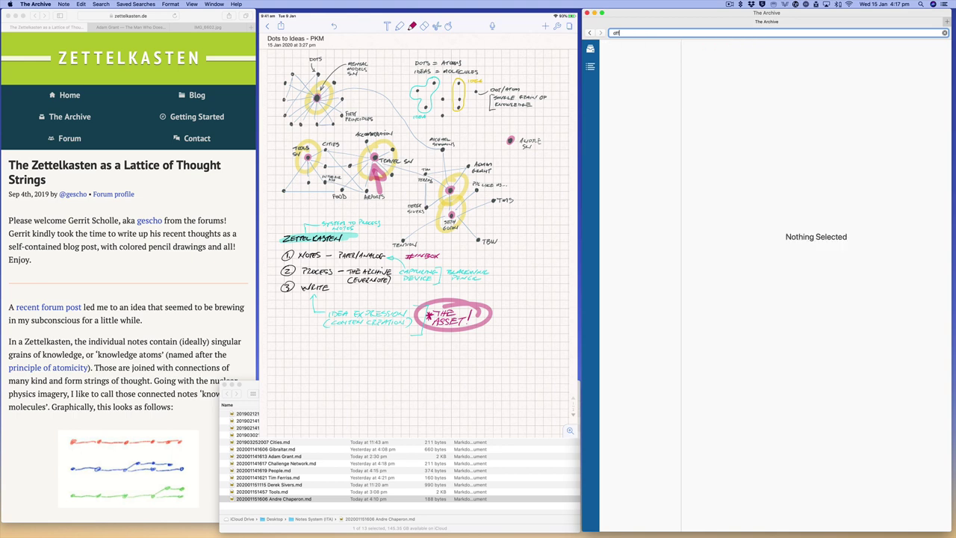
pyautogui.press('BackSpace')
pyautogui.press('BackSpace')
pyautogui.press('BackSpace')
pyautogui.press('BackSpace')
pyautogui.write('to')
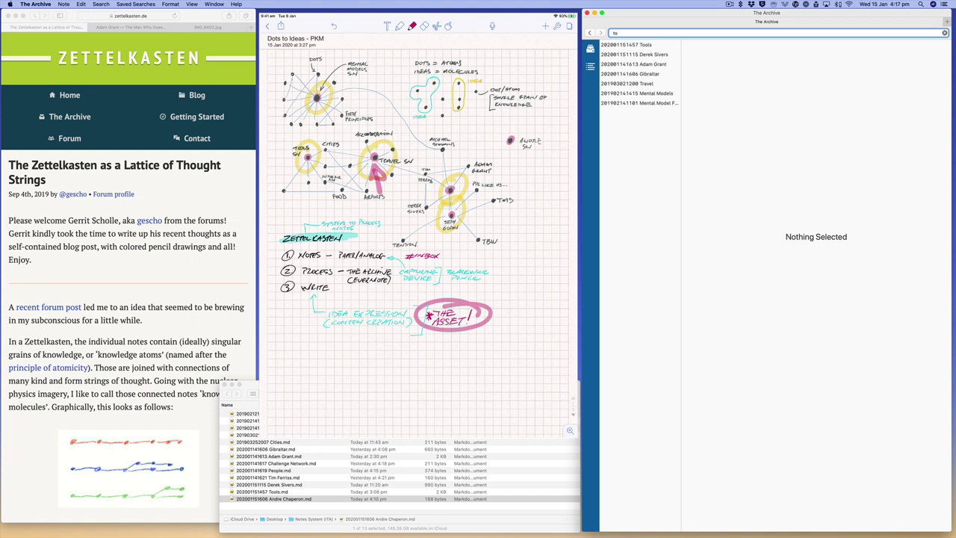
pyautogui.click(648, 84)
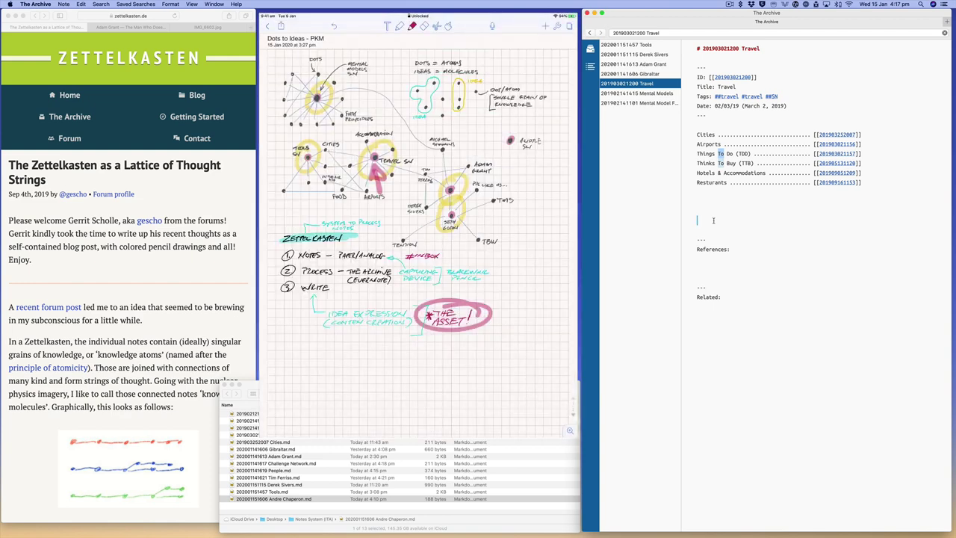
pyautogui.click(713, 221)
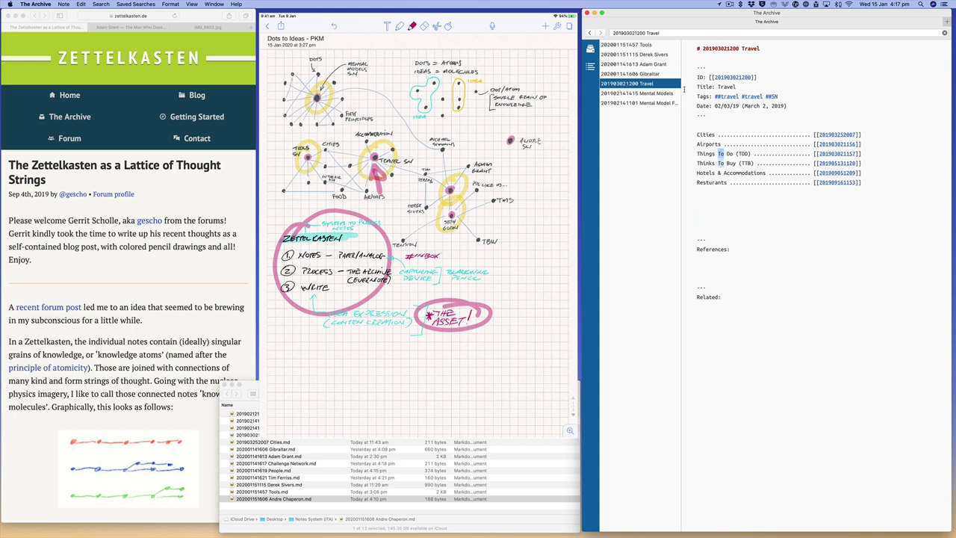
# Step: Search for "ppl" to bring up the People note and follow its Adam Grant link
pyautogui.click(733, 35)
pyautogui.write('ppl')
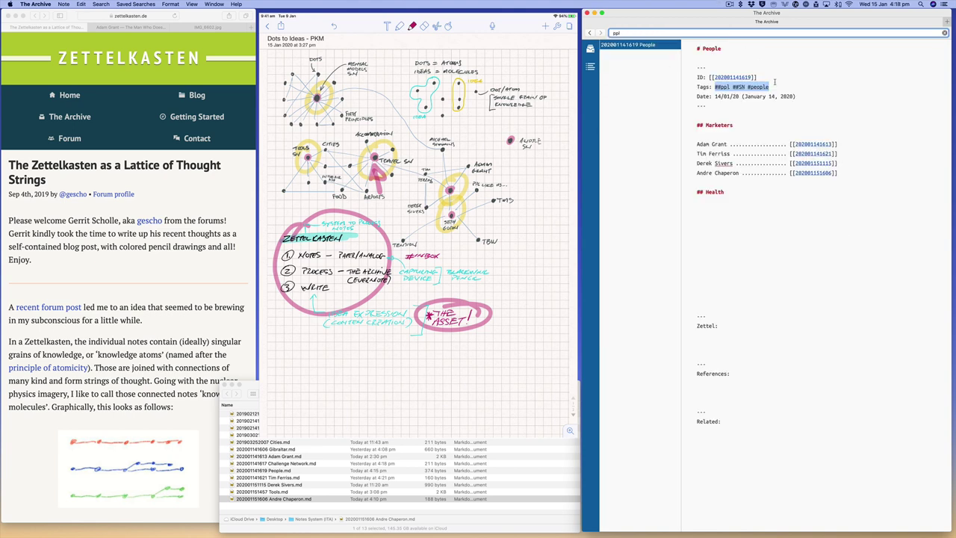
pyautogui.click(757, 202)
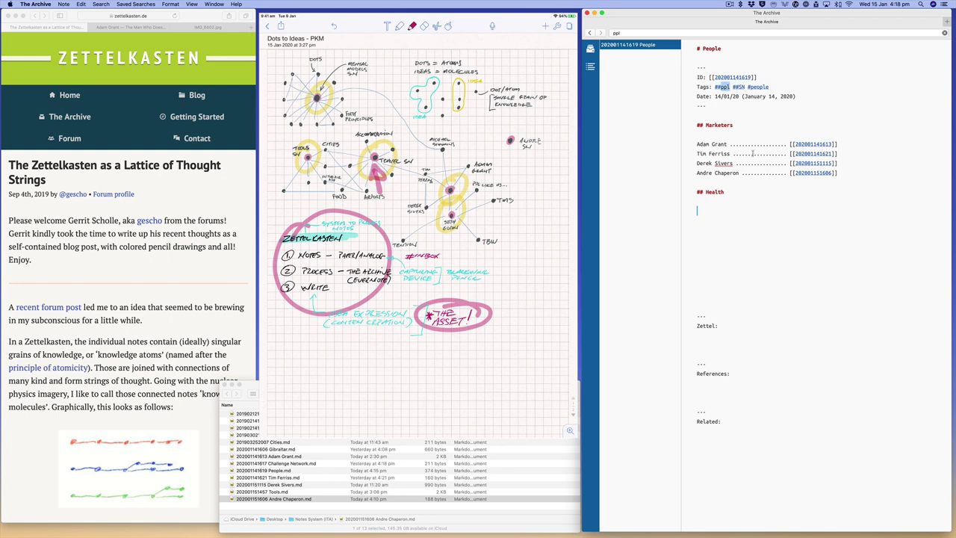
pyautogui.click(810, 144)
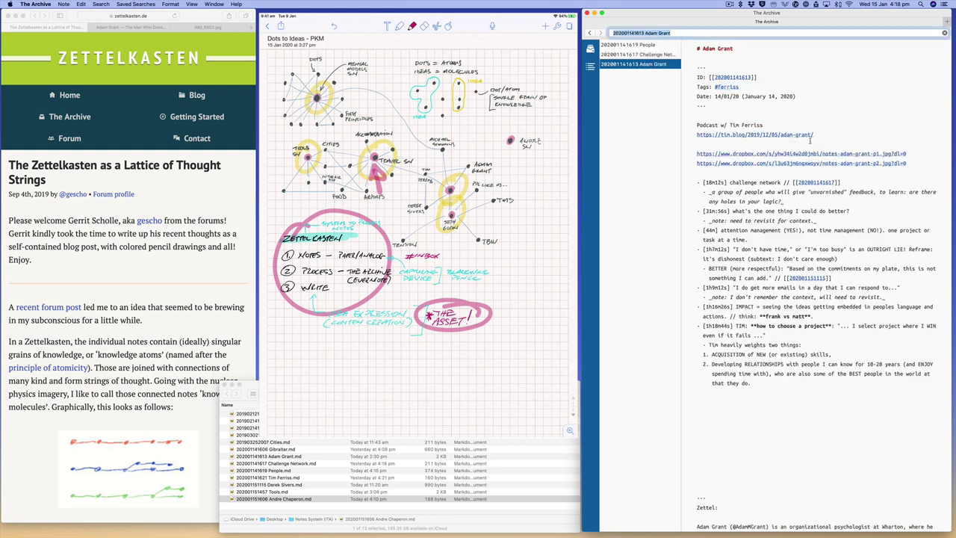
# Step: Look over the Adam Grant podcast page and the photo of the handwritten notes in Safari, alongside the Adam Grant note
pyautogui.click(217, 258)
pyautogui.click(129, 27)
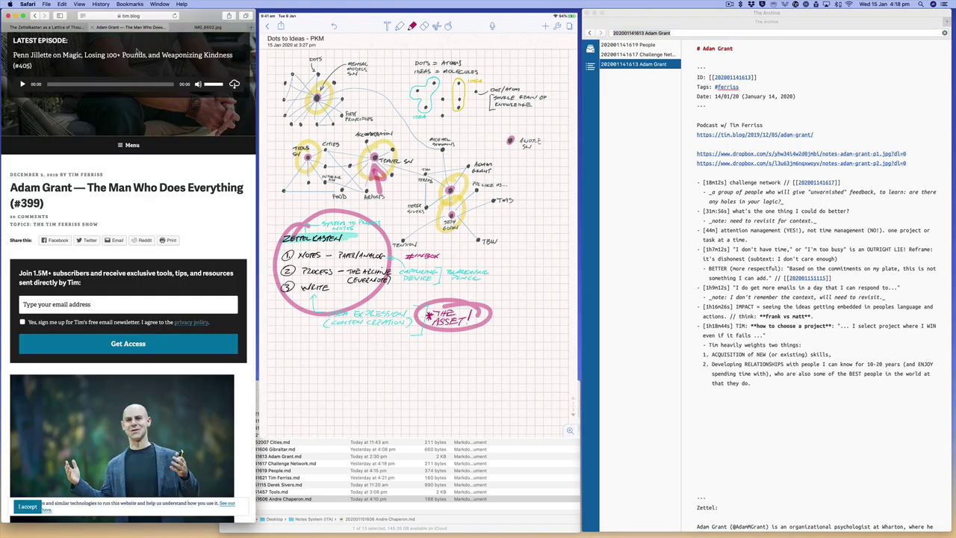
pyautogui.scroll(3, 143, 248)
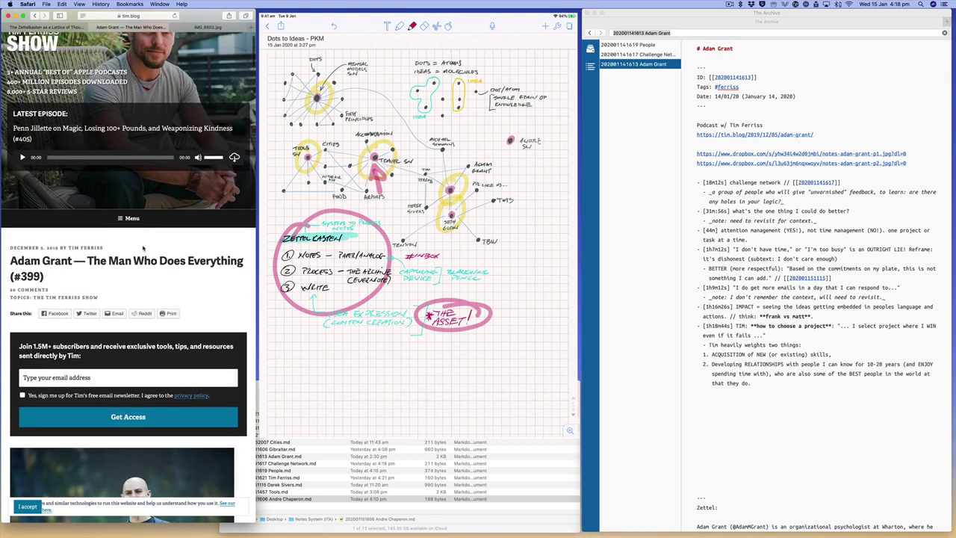
pyautogui.scroll(-5, 142, 249)
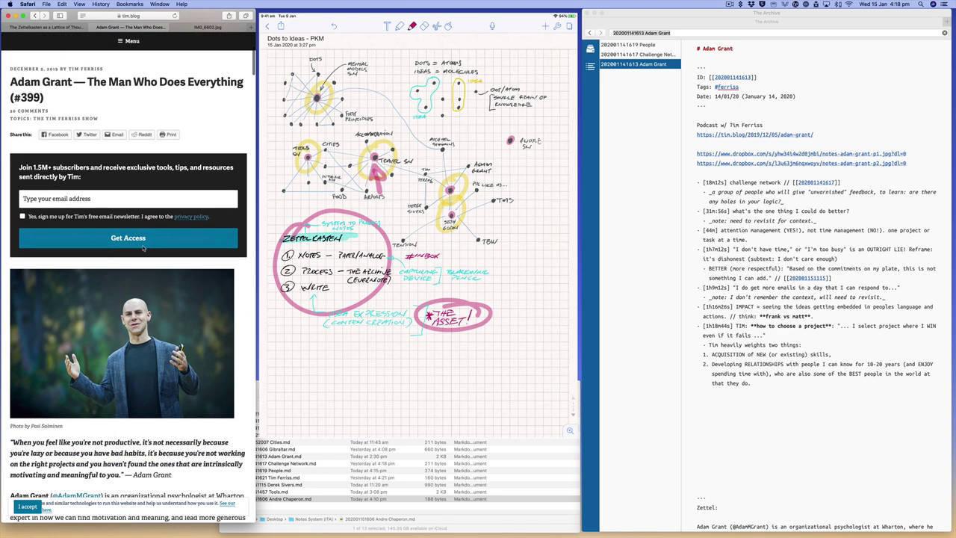
pyautogui.click(208, 27)
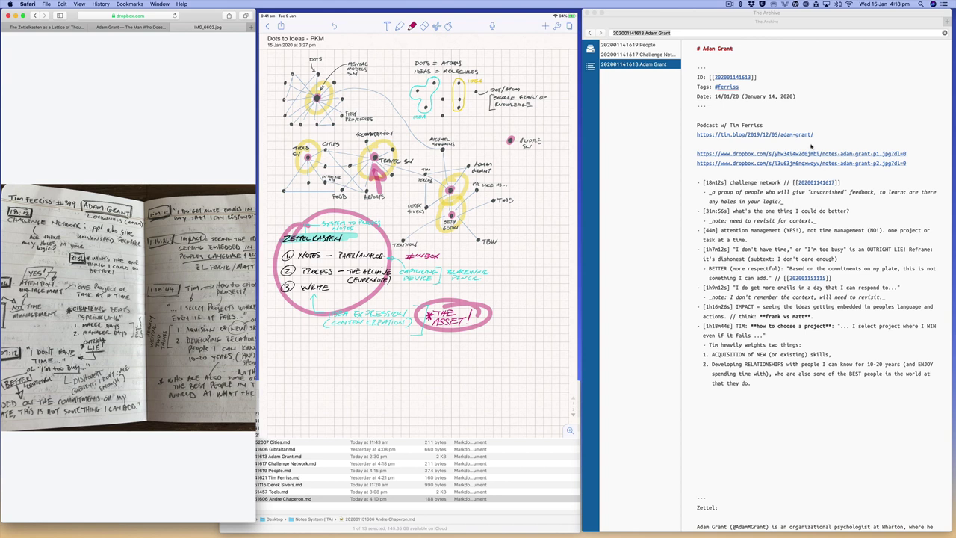
pyautogui.click(801, 155)
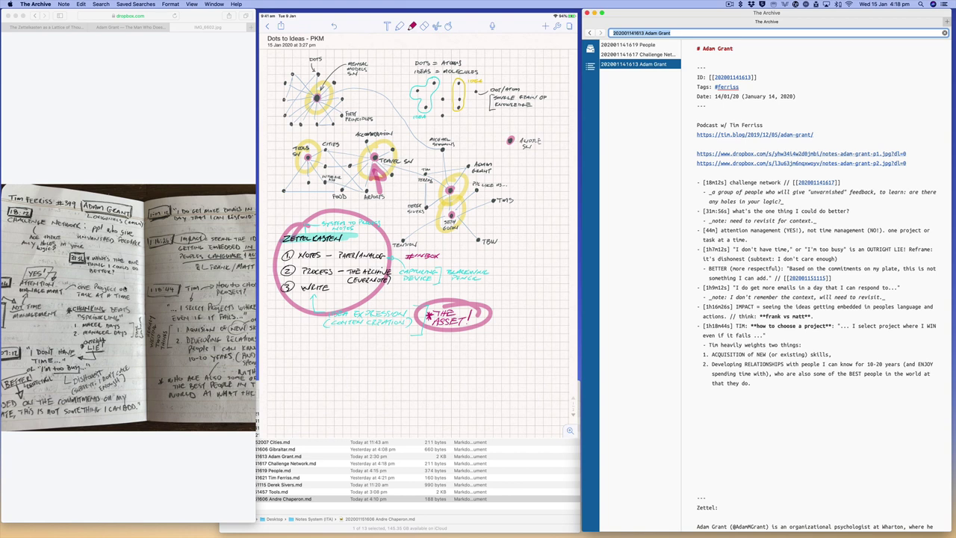
pyautogui.hscroll(-2, 152, 308)
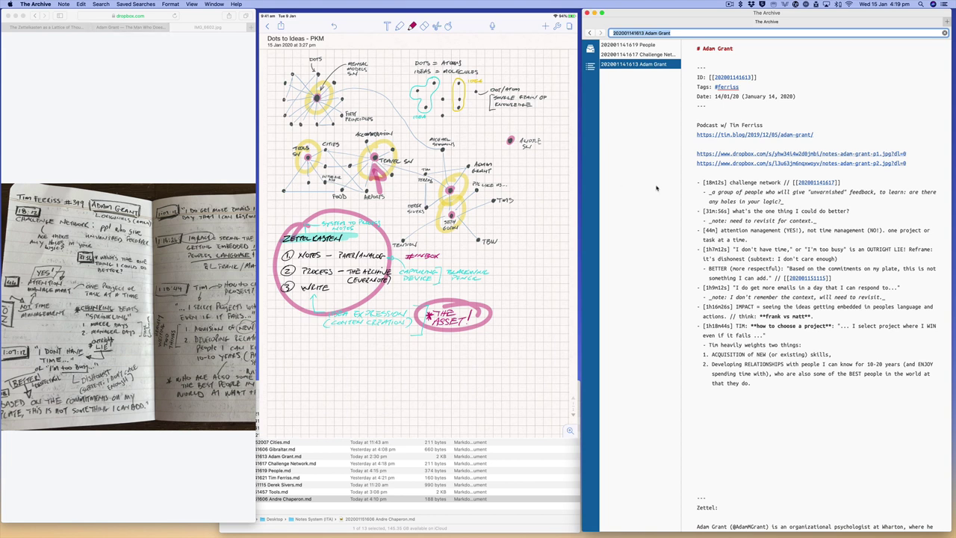
# Step: Highlight all the timestamped bullets in the Adam Grant note, and single out the phrase "challenge network" in the first one
pyautogui.click(734, 210)
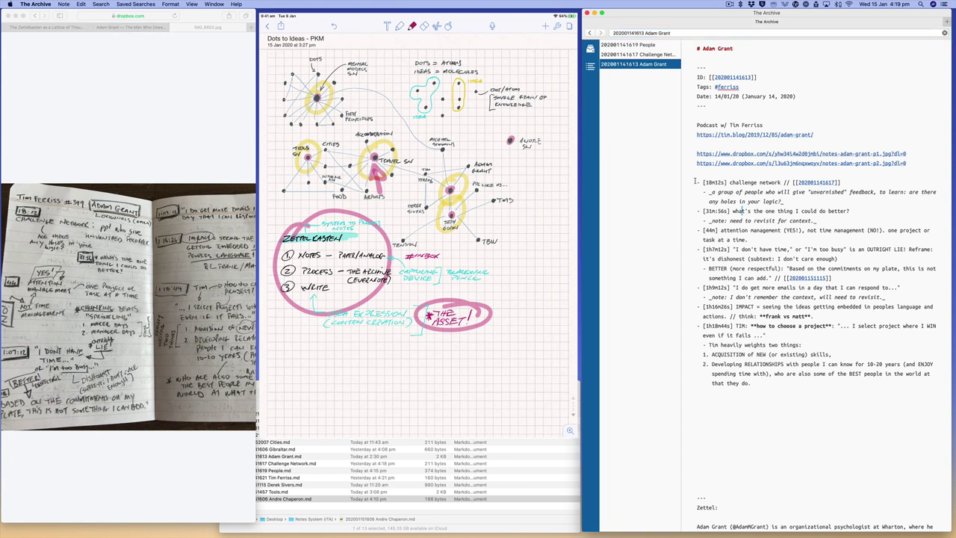
pyautogui.moveTo(694, 182); pyautogui.dragTo(758, 386)
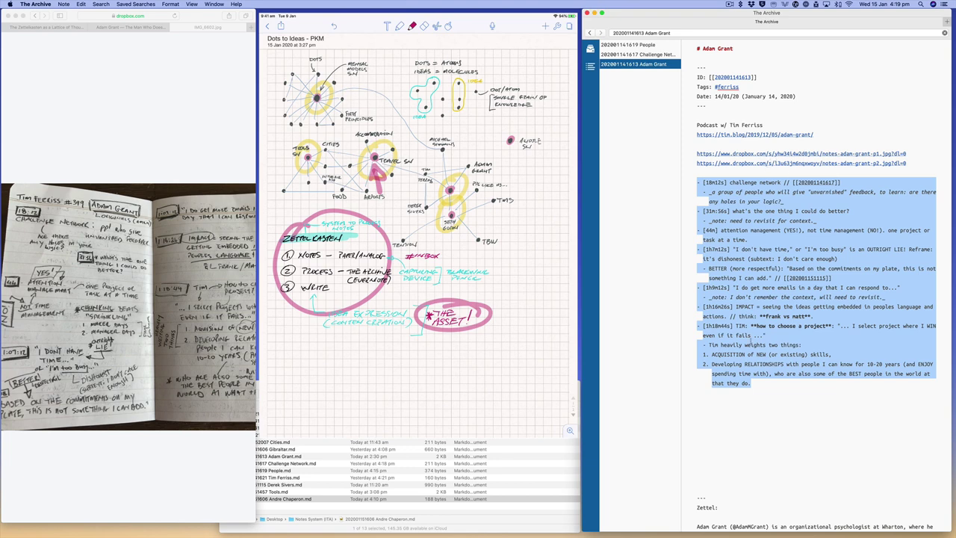
pyautogui.click(759, 384)
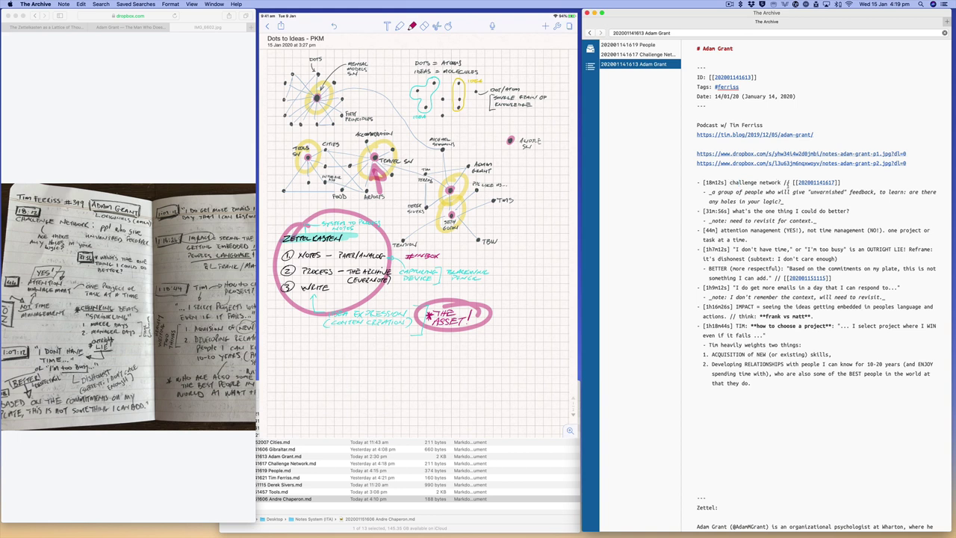
pyautogui.moveTo(782, 182); pyautogui.dragTo(730, 183)
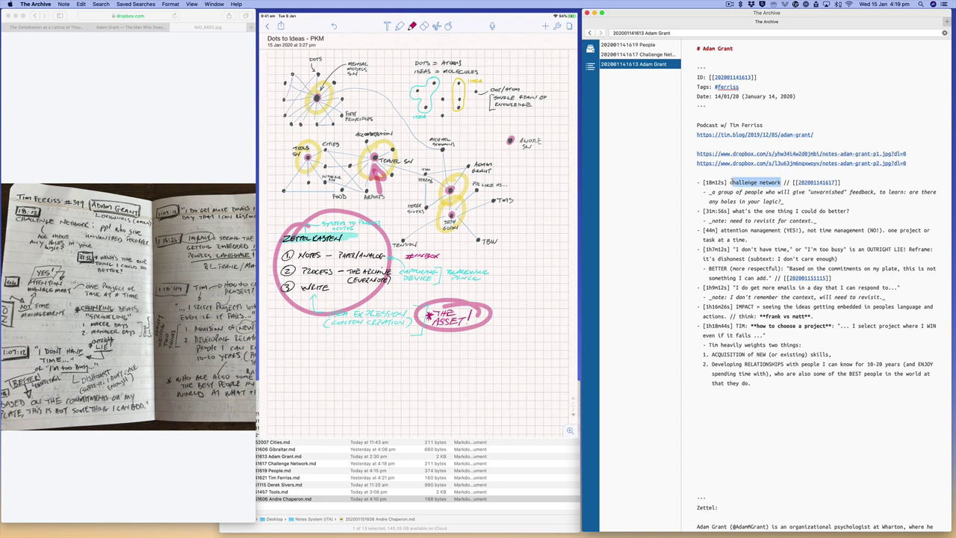
pyautogui.click(730, 182)
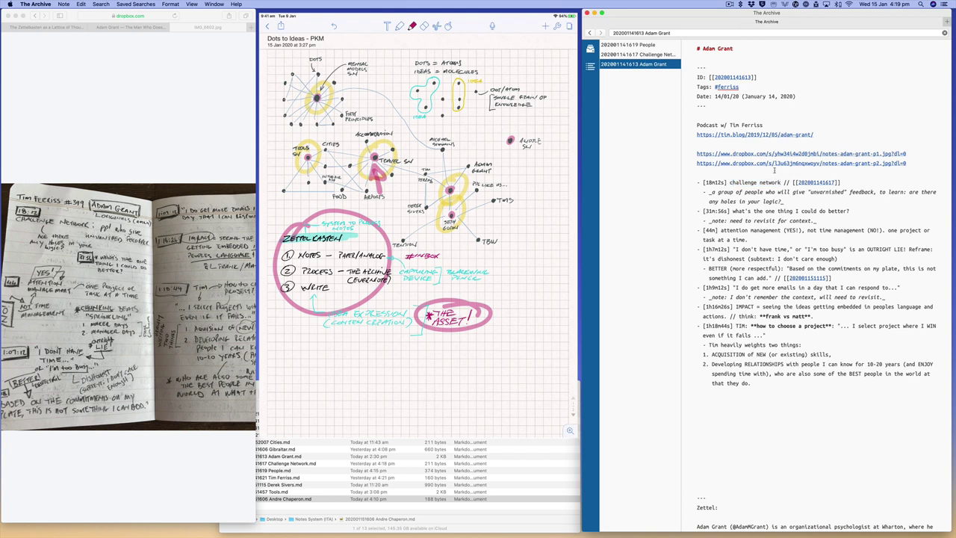
pyautogui.moveTo(781, 182); pyautogui.dragTo(731, 182)
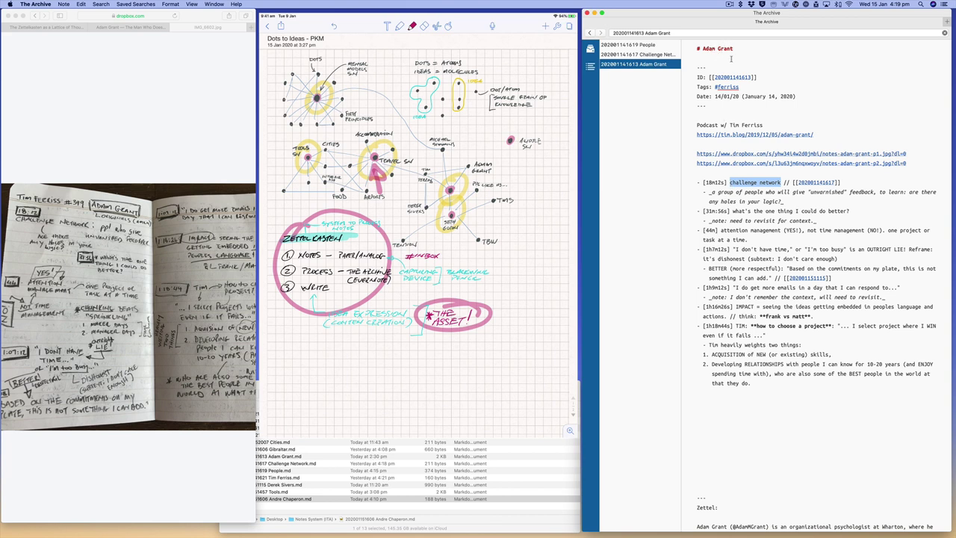
# Step: Follow the link beside "challenge network" to the Challenge Network note and reopen the Adam Grant note
pyautogui.click(819, 183)
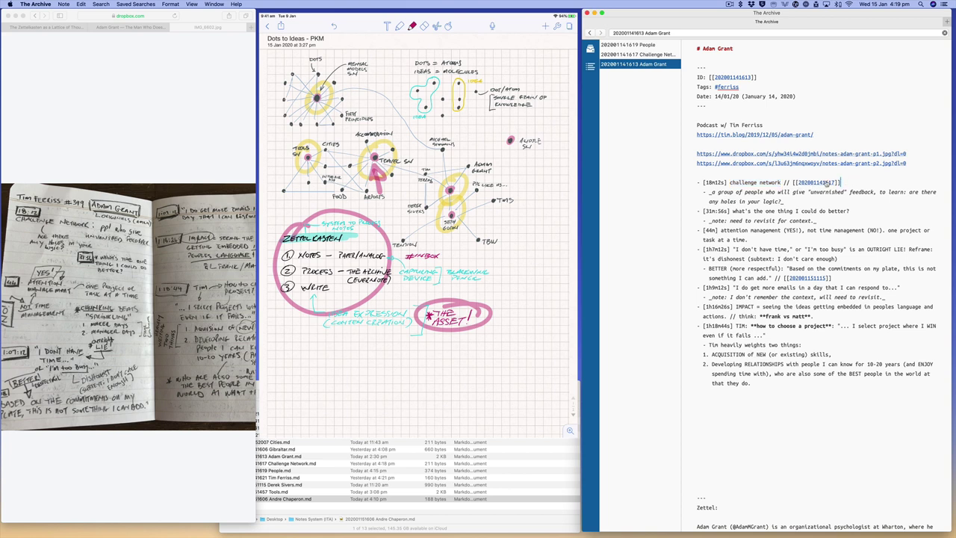
pyautogui.click(825, 182)
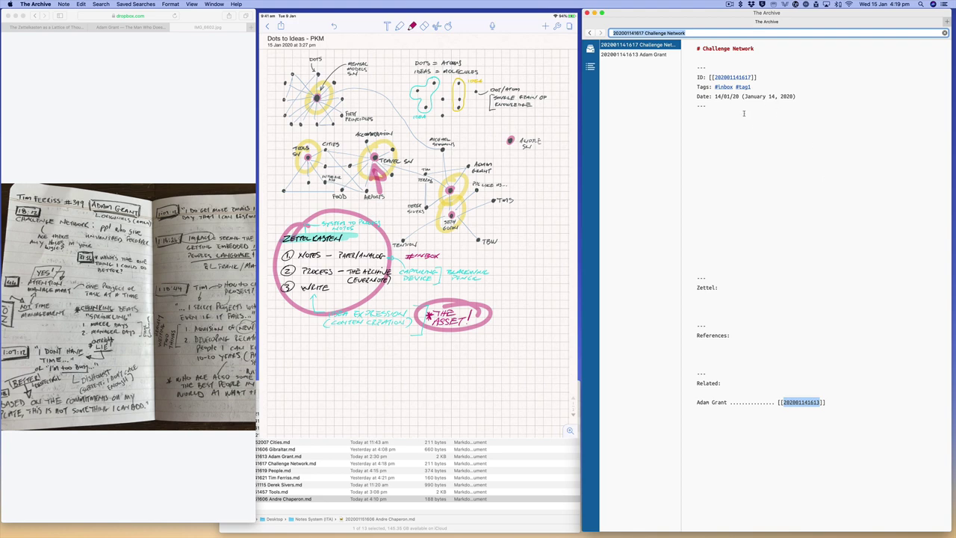
pyautogui.click(651, 56)
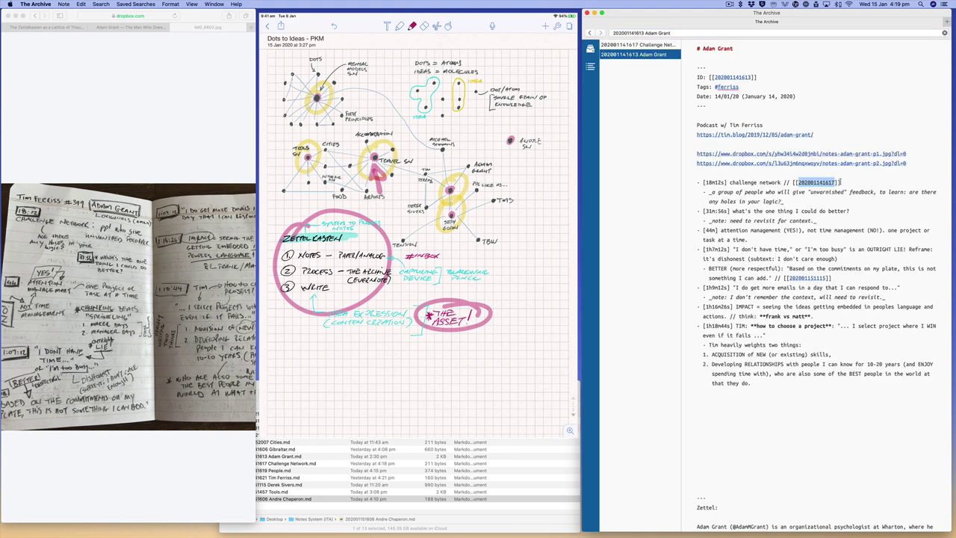
pyautogui.click(870, 182)
pyautogui.write('[[')
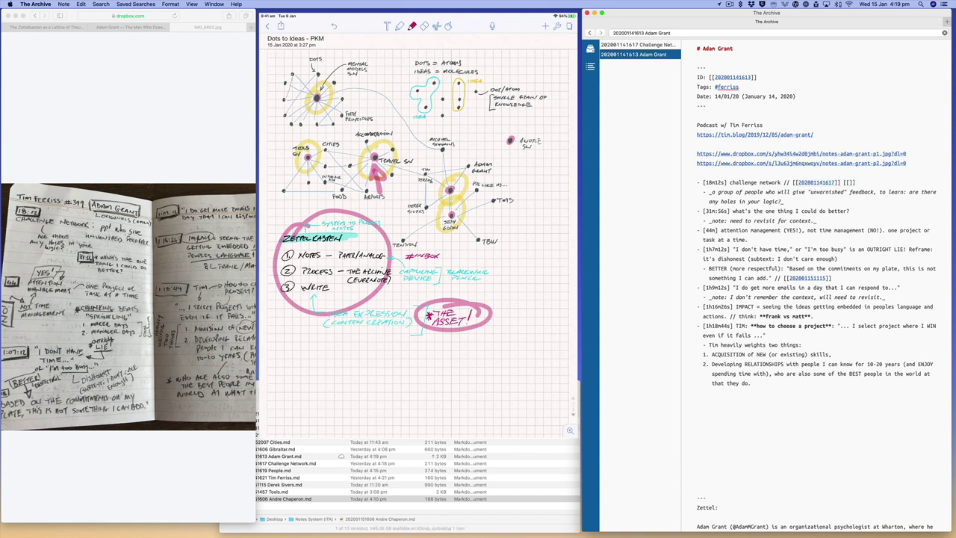
pyautogui.press('super+v')
pyautogui.click(871, 184)
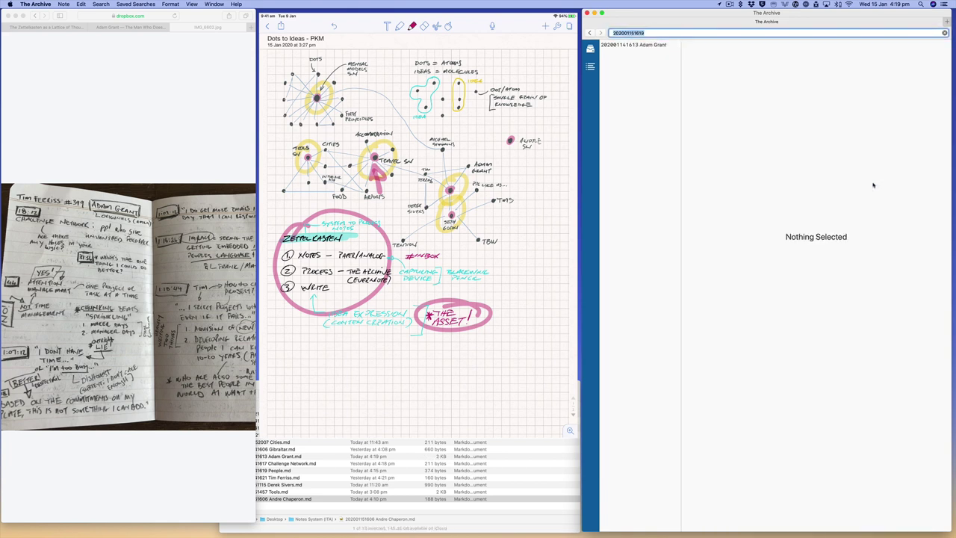
pyautogui.click(944, 33)
pyautogui.click(660, 64)
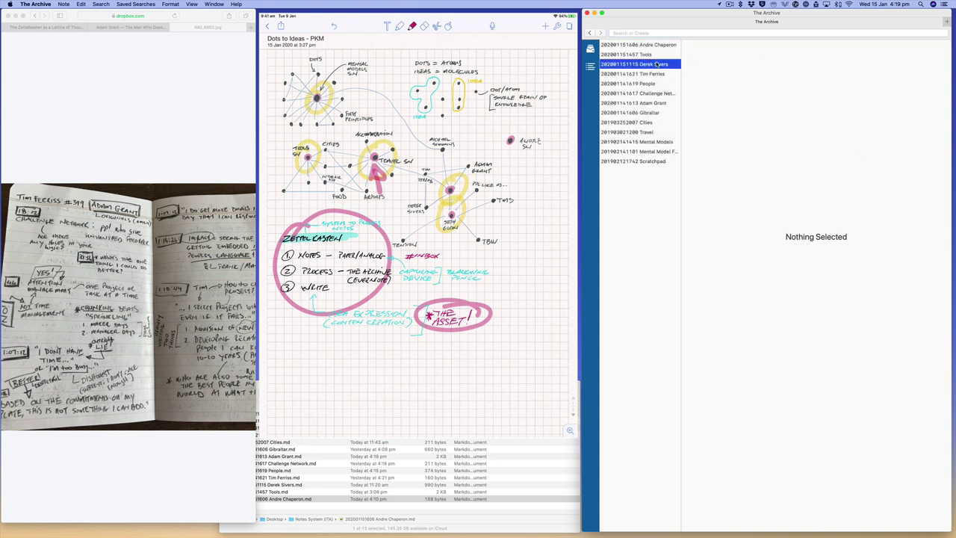
pyautogui.click(652, 103)
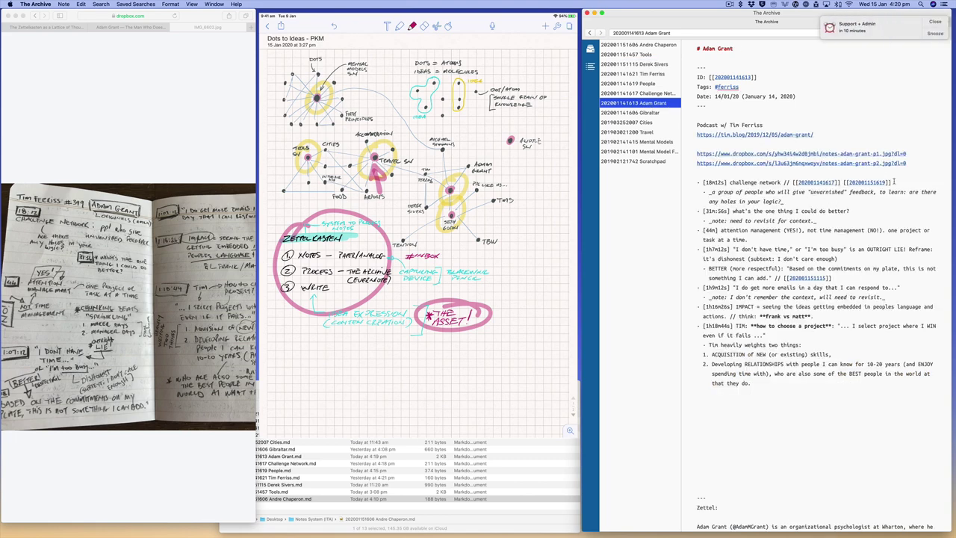
pyautogui.moveTo(893, 181); pyautogui.dragTo(842, 181)
pyautogui.press('BackSpace')
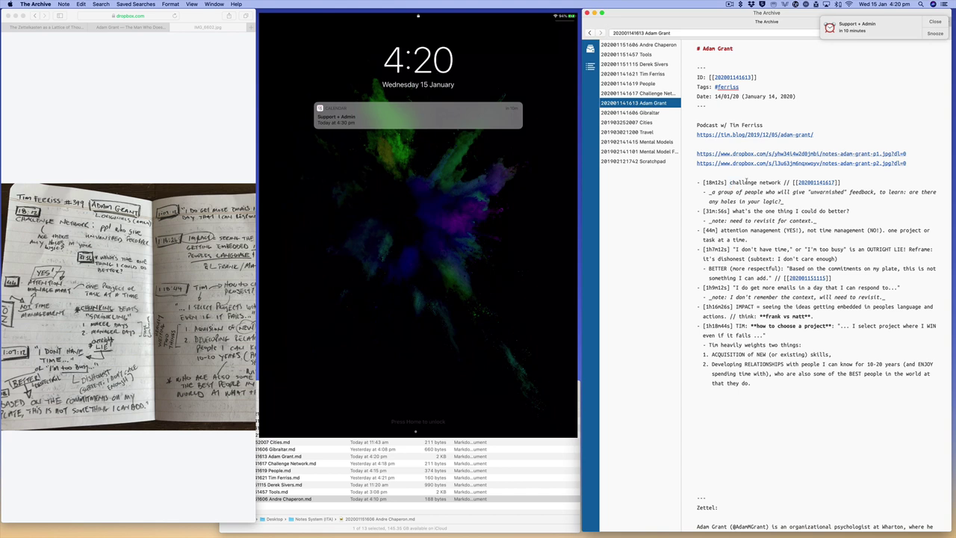
# Step: Open the Mental Models note in a new tab, copy its Confirmation Bias link, and return to the Adam Grant note
pyautogui.click(806, 199)
pyautogui.click(939, 25)
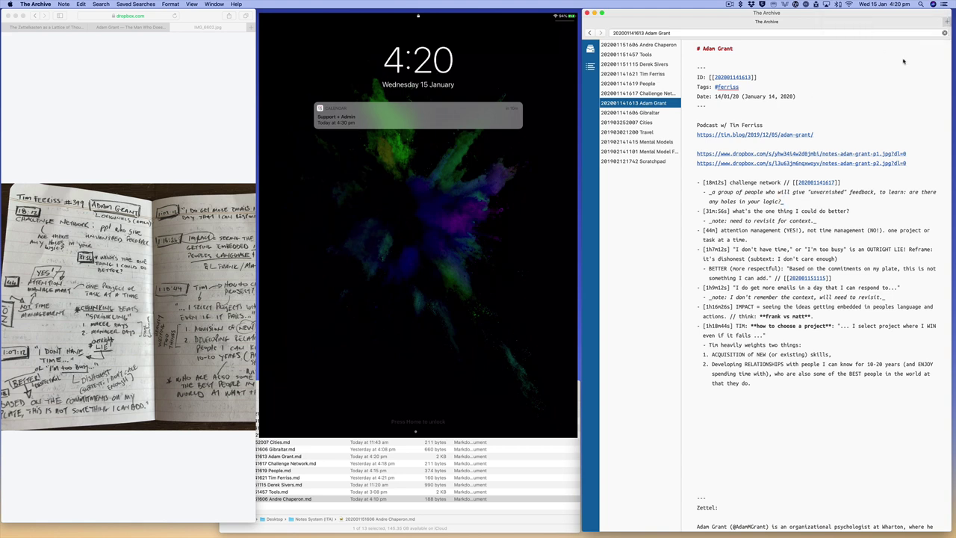
pyautogui.click(947, 24)
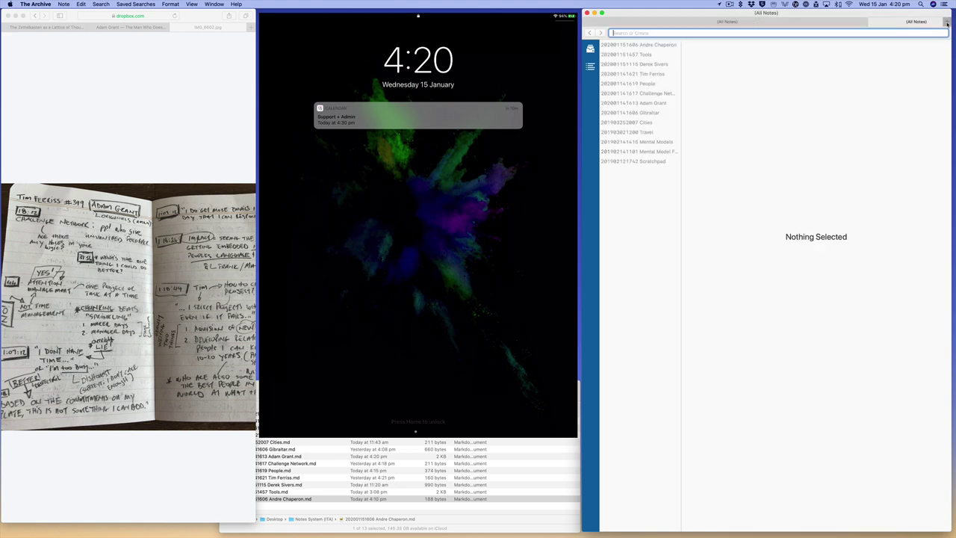
pyautogui.click(758, 24)
pyautogui.click(788, 24)
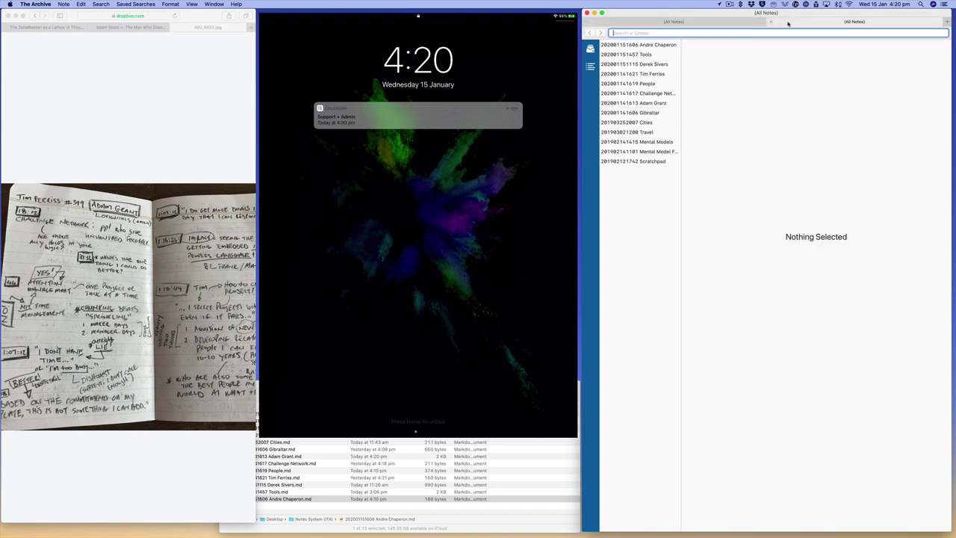
pyautogui.click(643, 142)
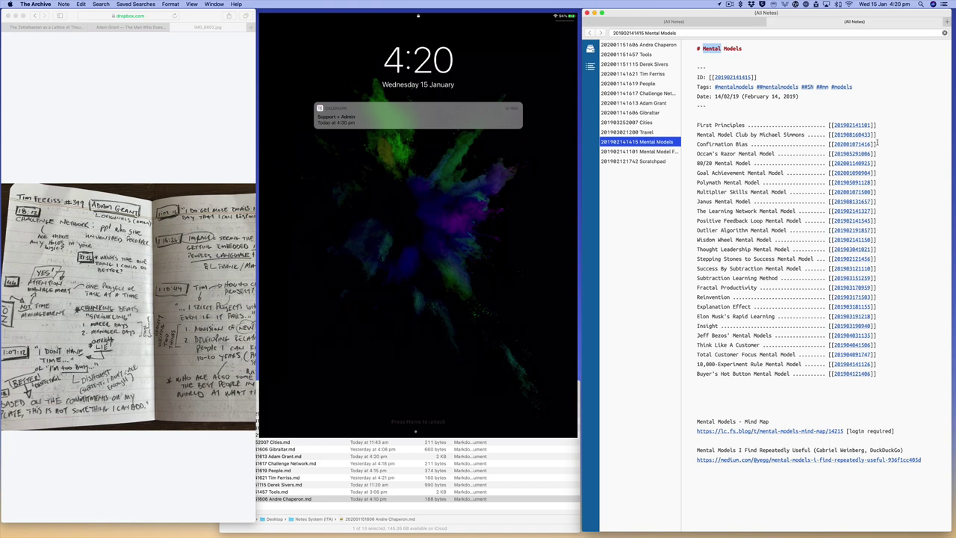
pyautogui.moveTo(877, 143); pyautogui.dragTo(827, 144)
pyautogui.press('super+c')
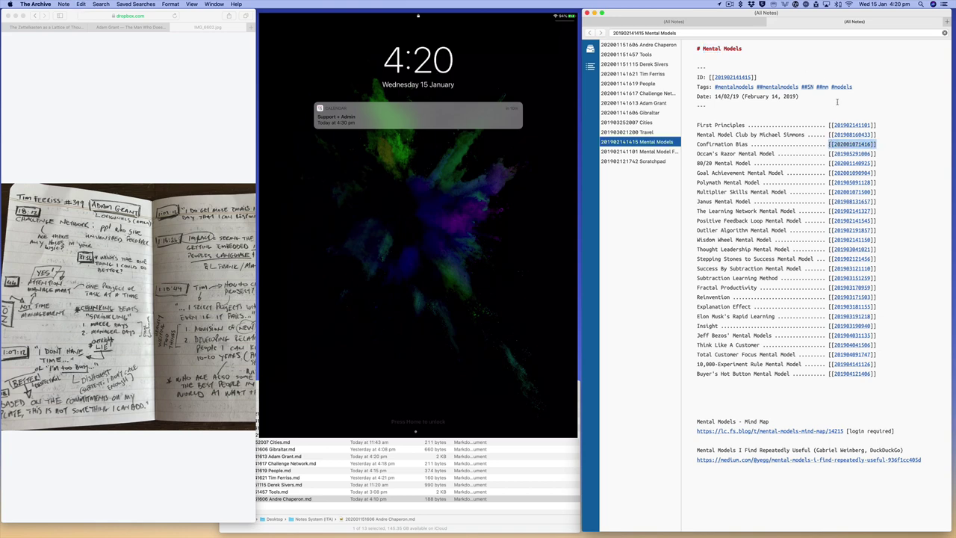
pyautogui.press('super+bracketleft')
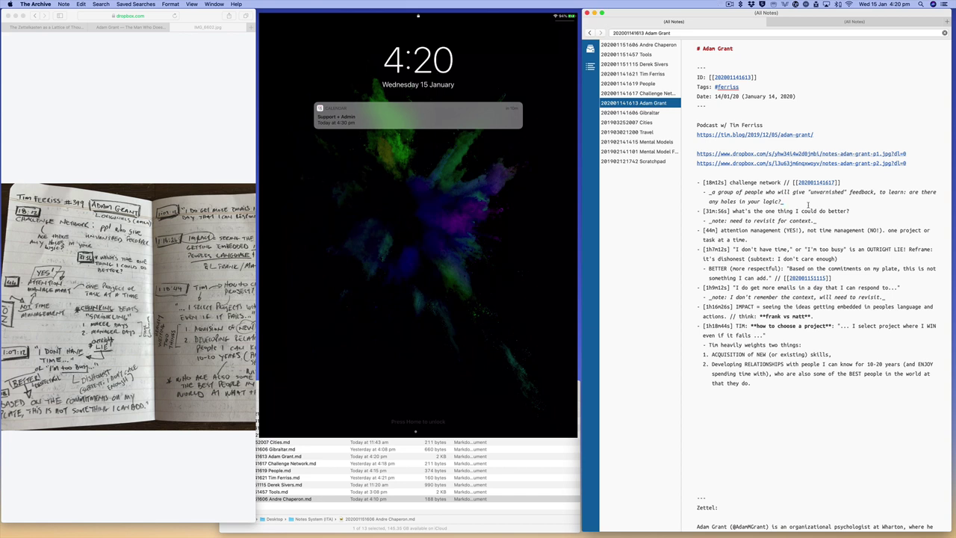
pyautogui.write('// al la Confirmation Bial')
pyautogui.press('BackSpace')
pyautogui.press('BackSpace')
pyautogui.press('BackSpace')
pyautogui.write('ias')
pyautogui.press('super+v')
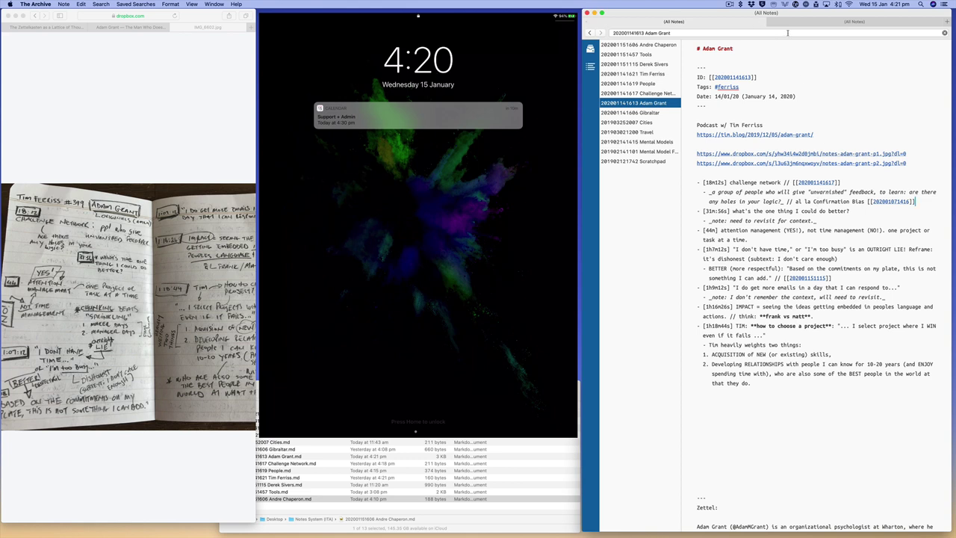
# Step: Search for "bias" in a new tab and open the Mental Models note
pyautogui.click(947, 21)
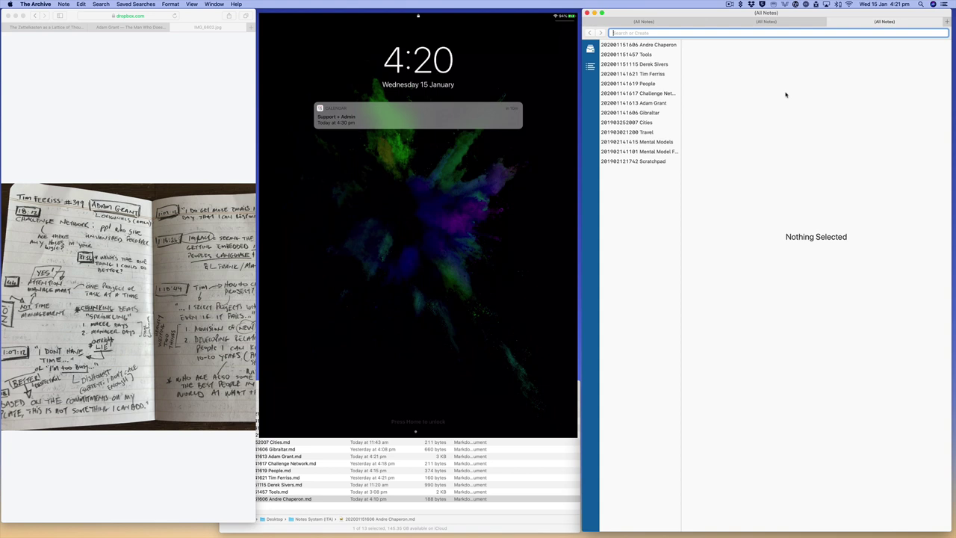
pyautogui.write('bias')
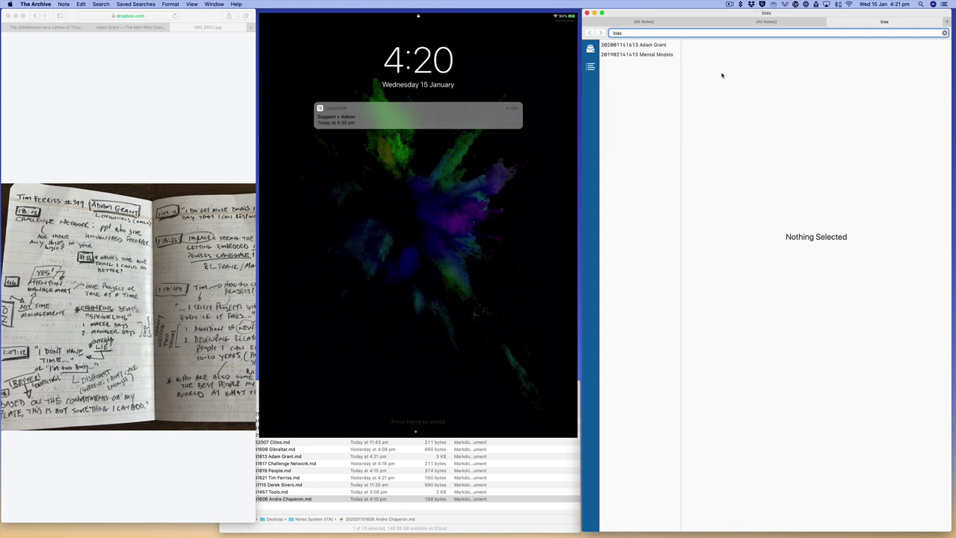
pyautogui.doubleClick(630, 32)
pyautogui.click(653, 56)
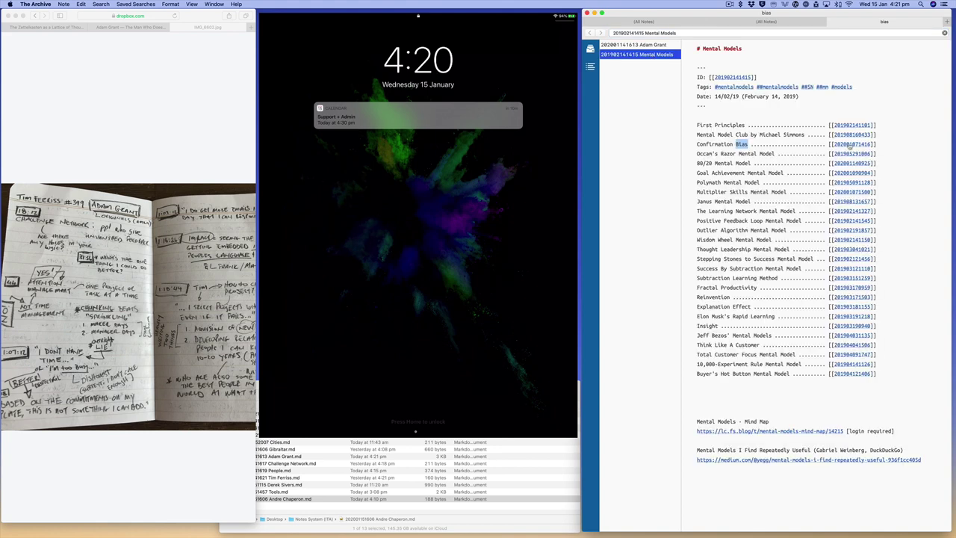
# Step: Follow the Confirmation Bias link and open the Adam Grant note from the notes that mention its ID
pyautogui.click(849, 145)
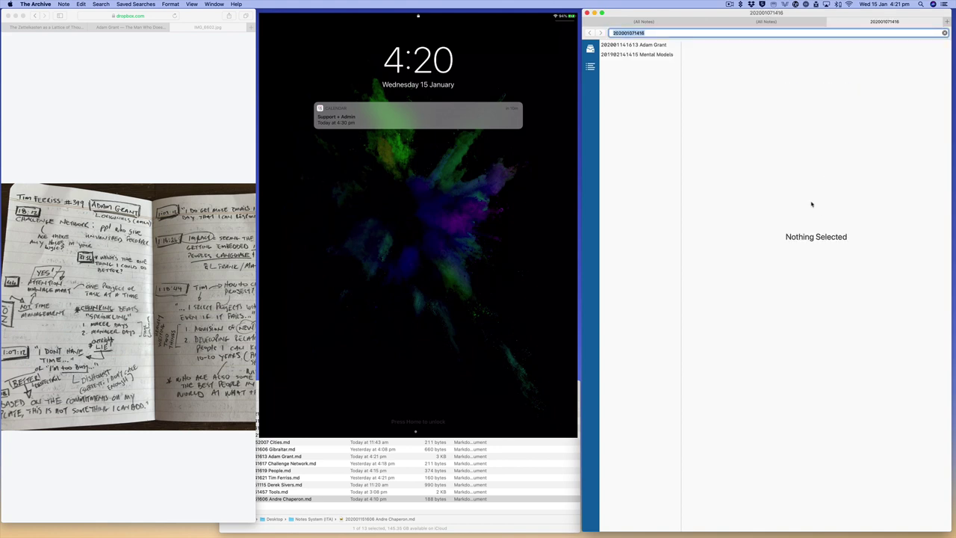
pyautogui.click(660, 54)
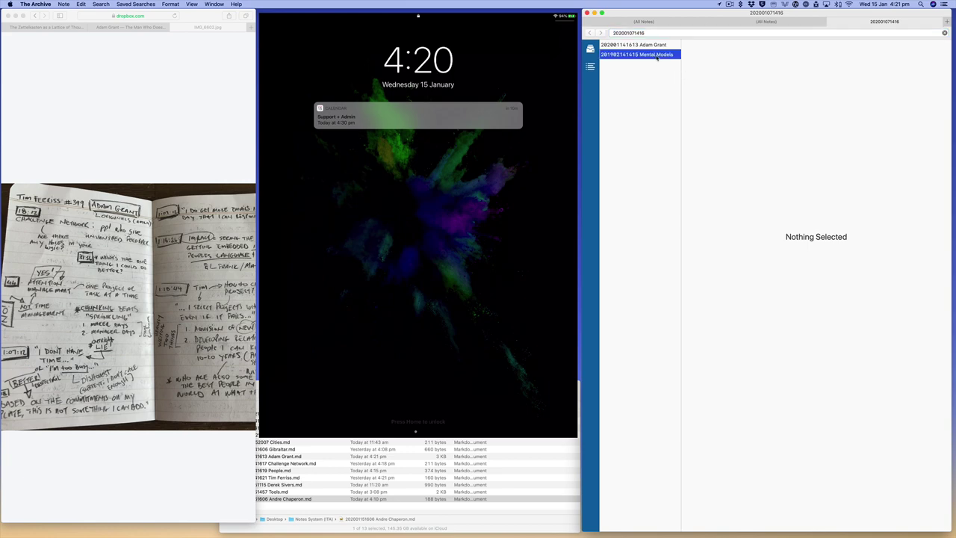
pyautogui.click(659, 47)
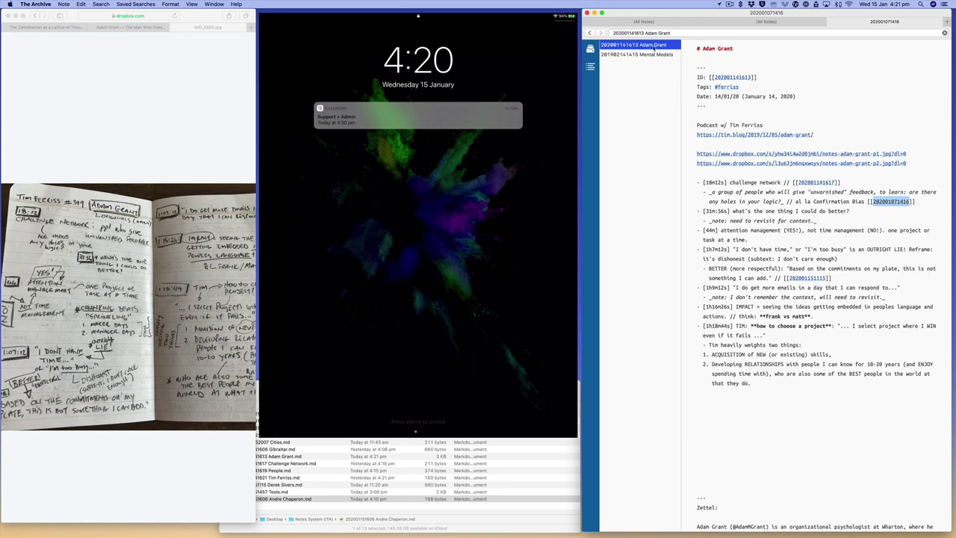
# Step: Compare the [31m56s] bullet with the handwritten page in Safari, and highlight its "need to revisit for context" note
pyautogui.click(853, 210)
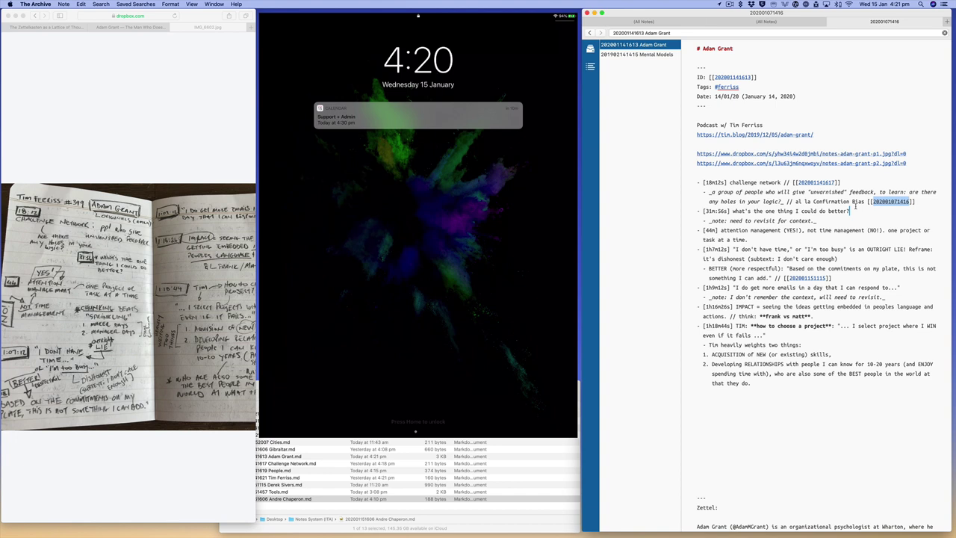
pyautogui.click(733, 211)
pyautogui.click(95, 261)
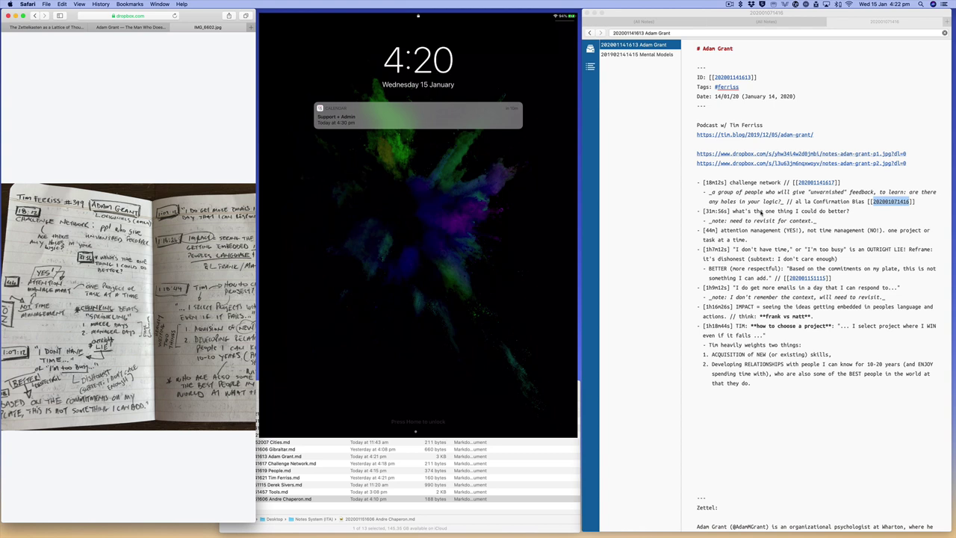
pyautogui.click(733, 212)
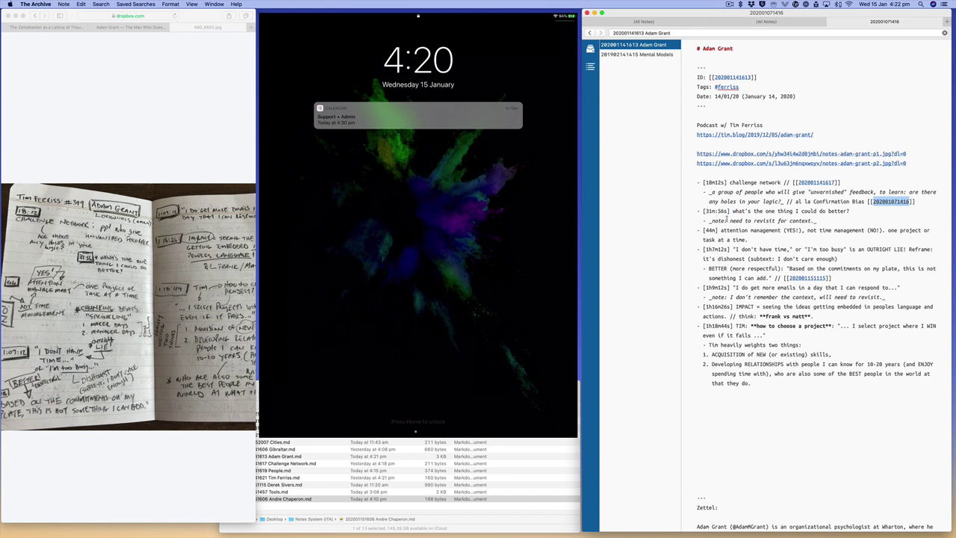
pyautogui.moveTo(838, 217); pyautogui.dragTo(715, 221)
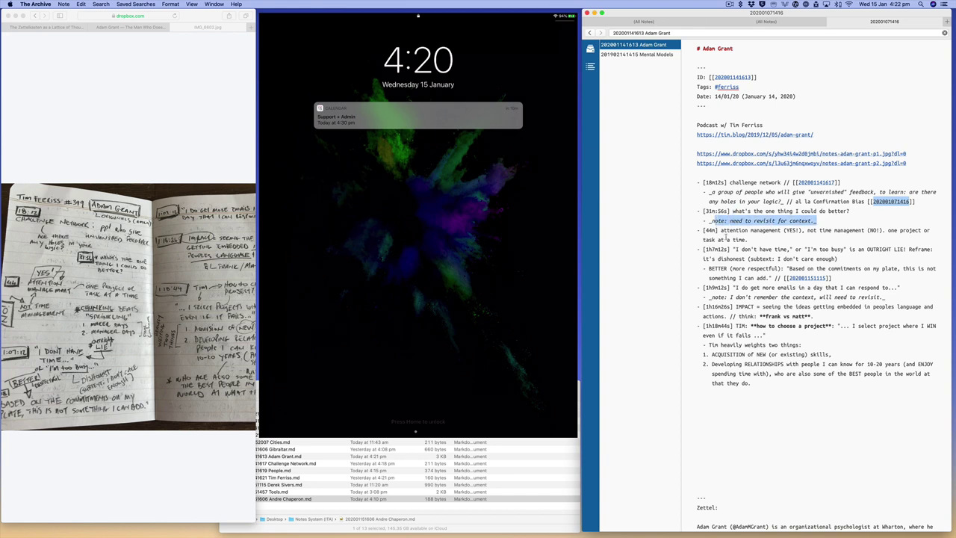
pyautogui.click(724, 238)
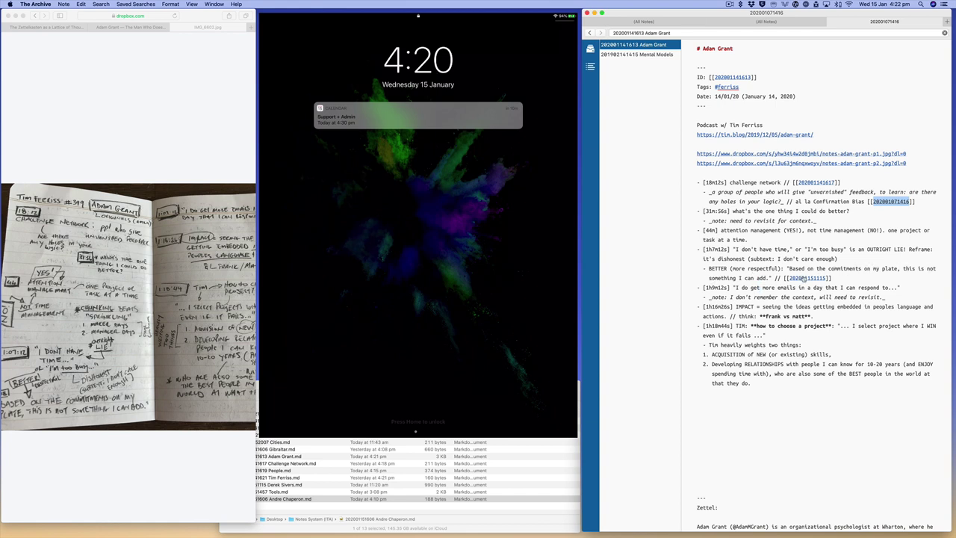
# Step: Follow the link in the "BETTER (more respectful)" bullet to the Derek Sivers note and reopen the Adam Grant note
pyautogui.click(803, 278)
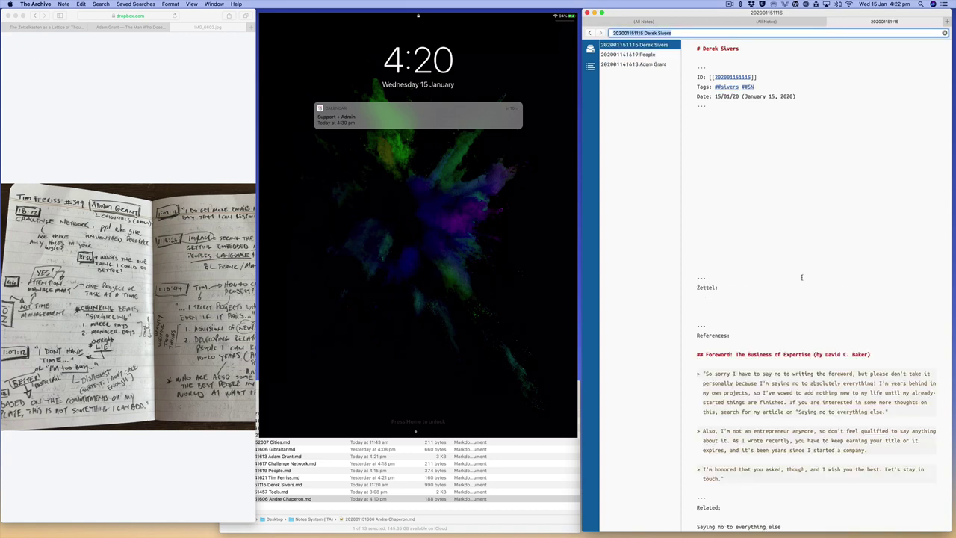
pyautogui.click(659, 68)
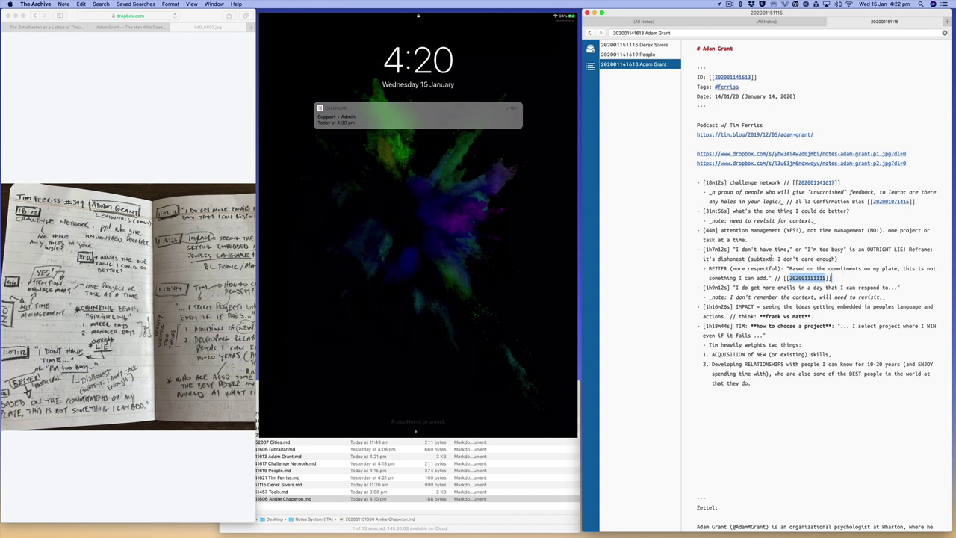
# Step: Highlight the [1h7m12s] "I don't have time" text, the "Based on the commitments on my plate" quote, and the link ID beside it
pyautogui.moveTo(730, 249); pyautogui.dragTo(911, 249)
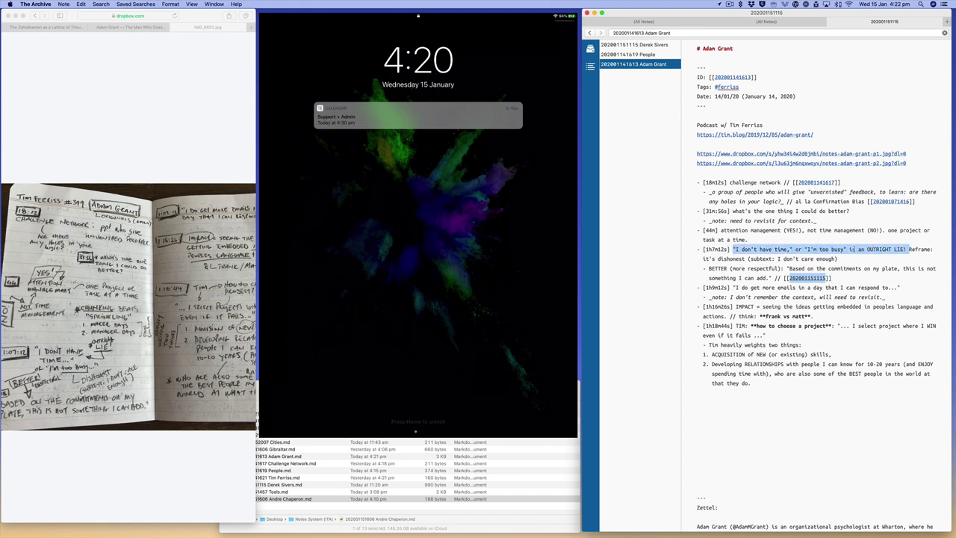
pyautogui.click(844, 258)
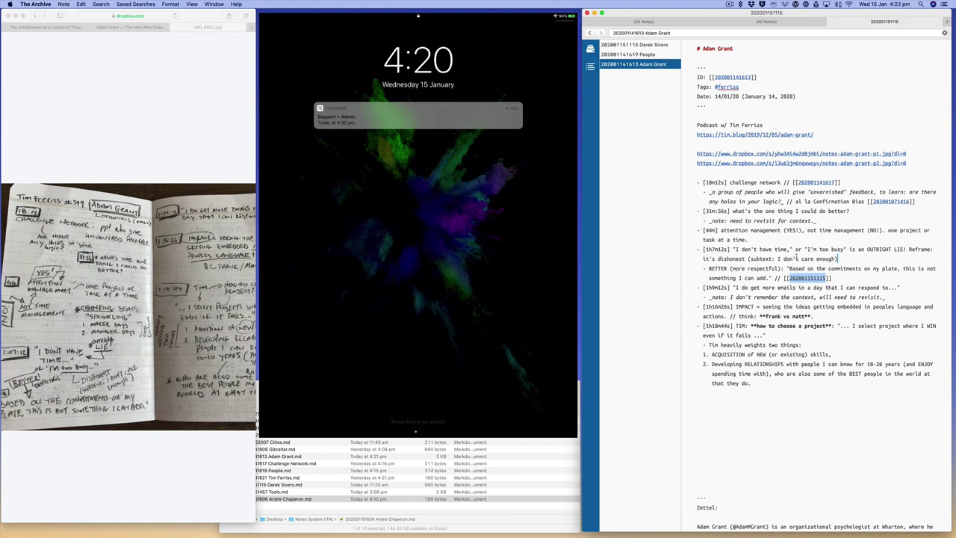
pyautogui.moveTo(837, 259); pyautogui.dragTo(733, 249)
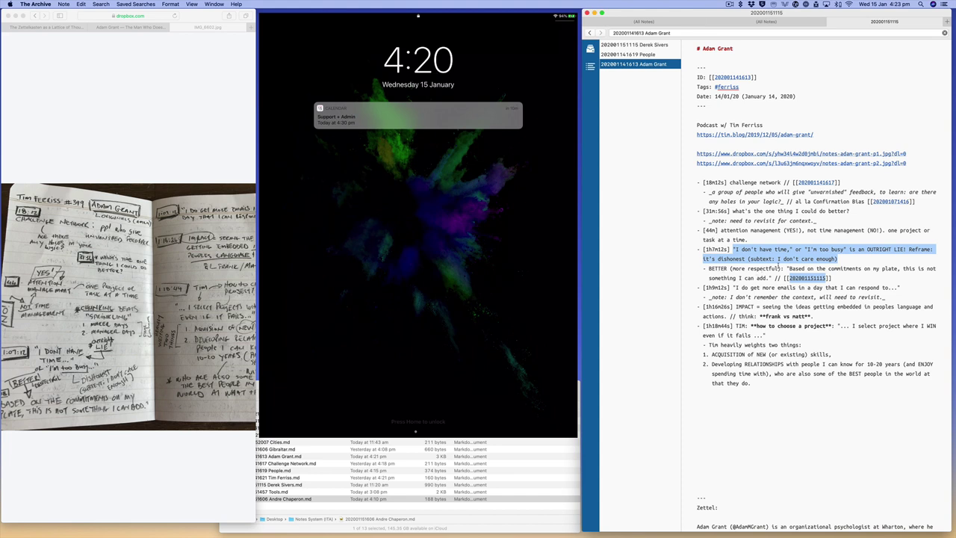
pyautogui.click(778, 265)
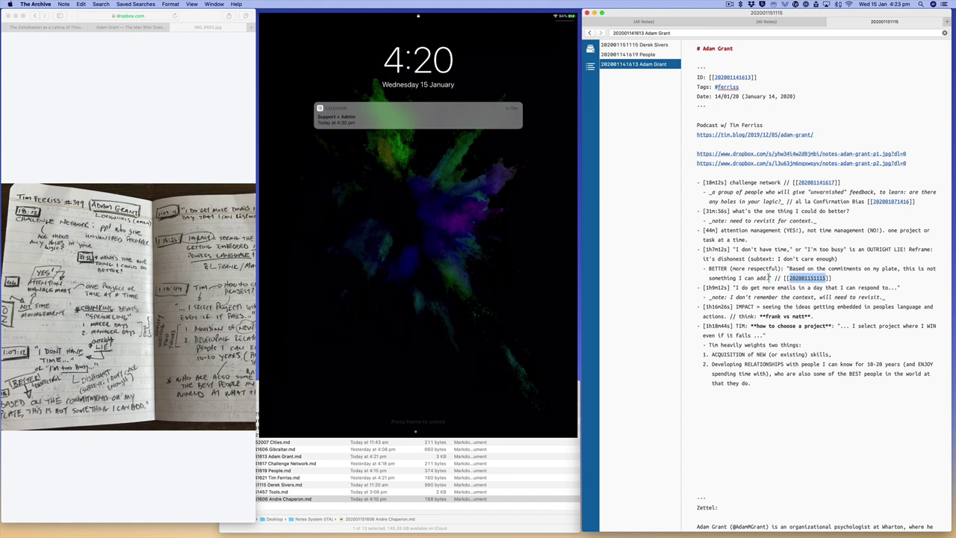
pyautogui.moveTo(769, 277); pyautogui.dragTo(786, 268)
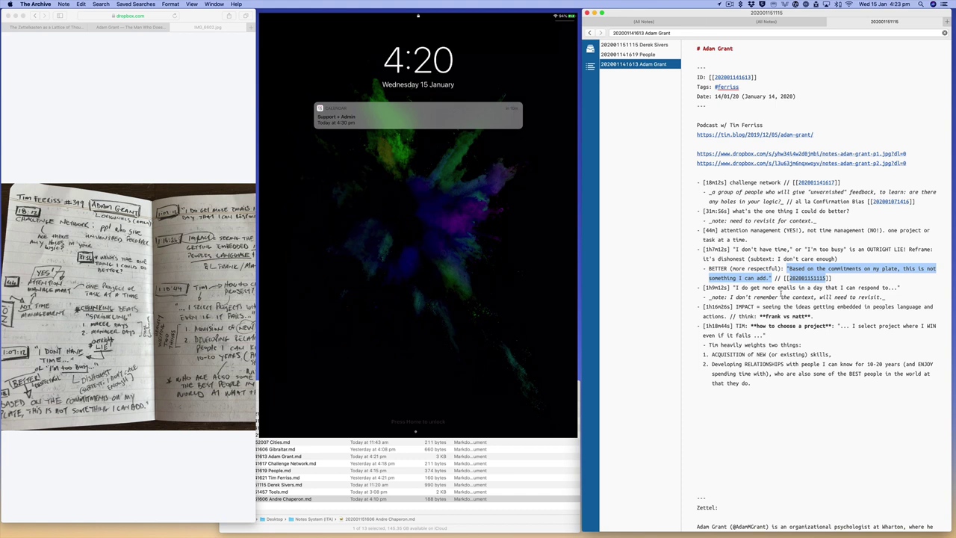
pyautogui.moveTo(827, 278); pyautogui.dragTo(790, 278)
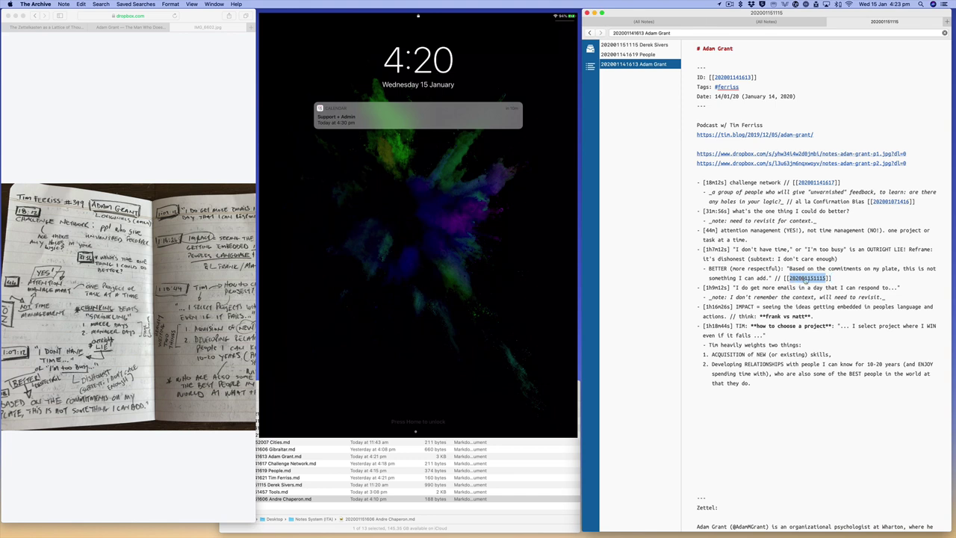
# Step: Follow that link to the Derek Sivers note and highlight the quoted foreword under "The Business of Expertise"
pyautogui.click(806, 279)
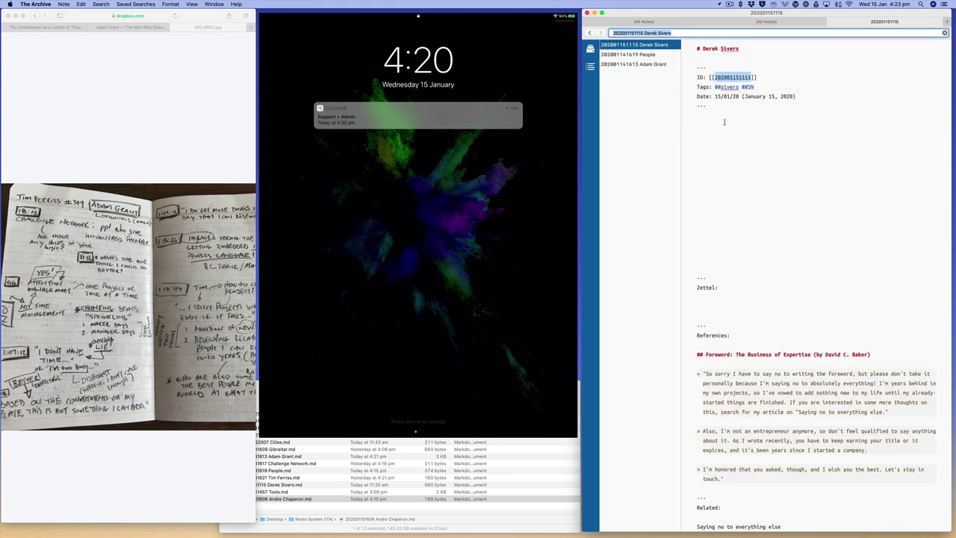
pyautogui.click(722, 116)
pyautogui.scroll(-5, 709, 209)
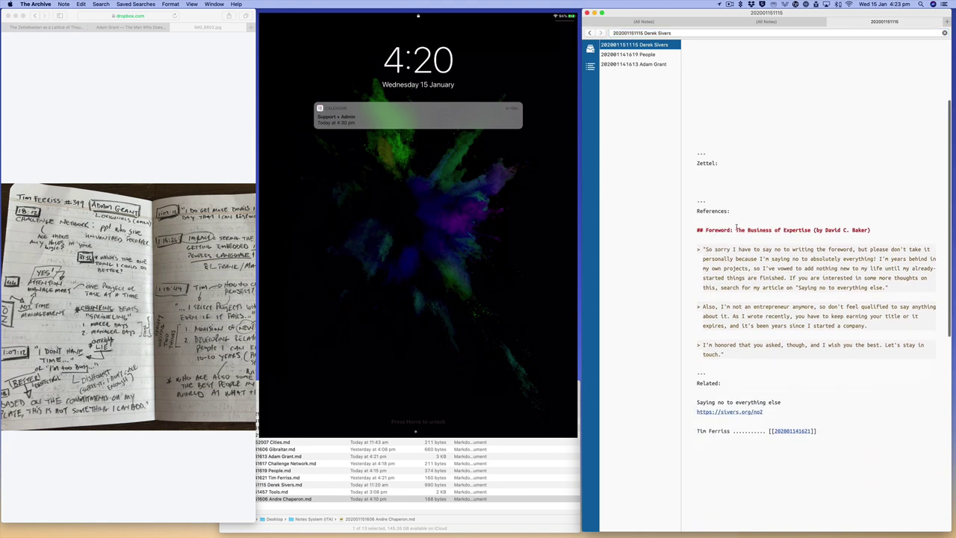
pyautogui.moveTo(877, 229); pyautogui.dragTo(732, 354)
pyautogui.click(712, 250)
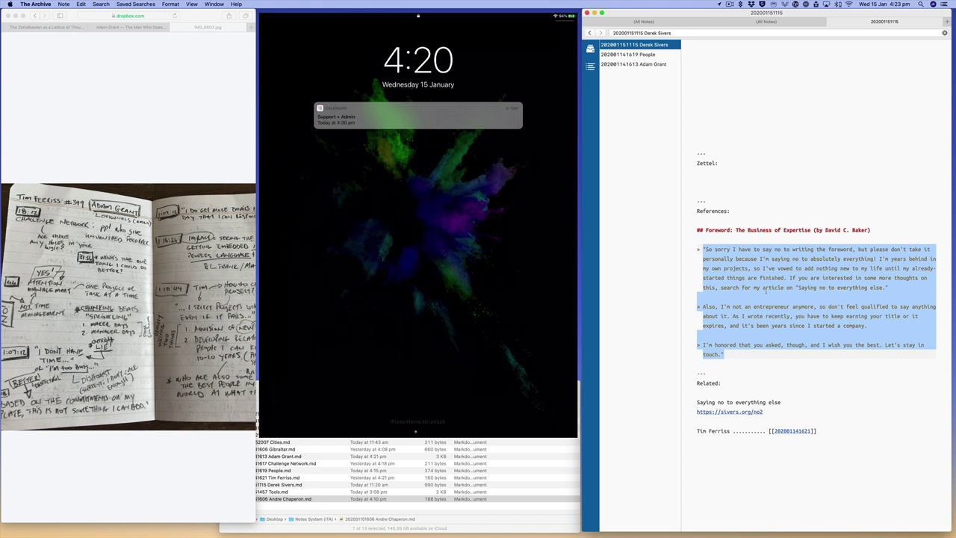
pyautogui.click(709, 368)
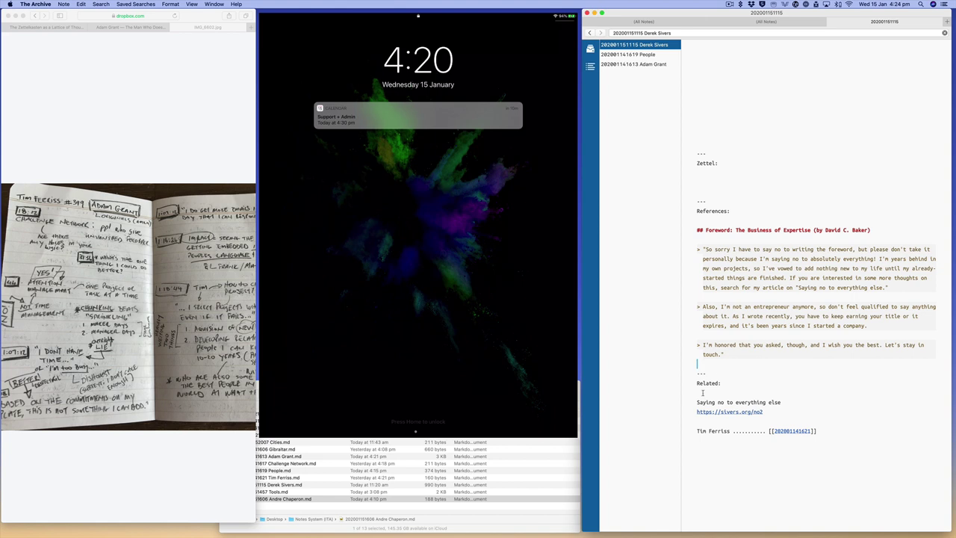
# Step: Review the Derek Sivers note down to its related "Saying no to everything else" link, and reopen the Adam Grant note
pyautogui.scroll(5, 737, 158)
pyautogui.scroll(-5, 737, 159)
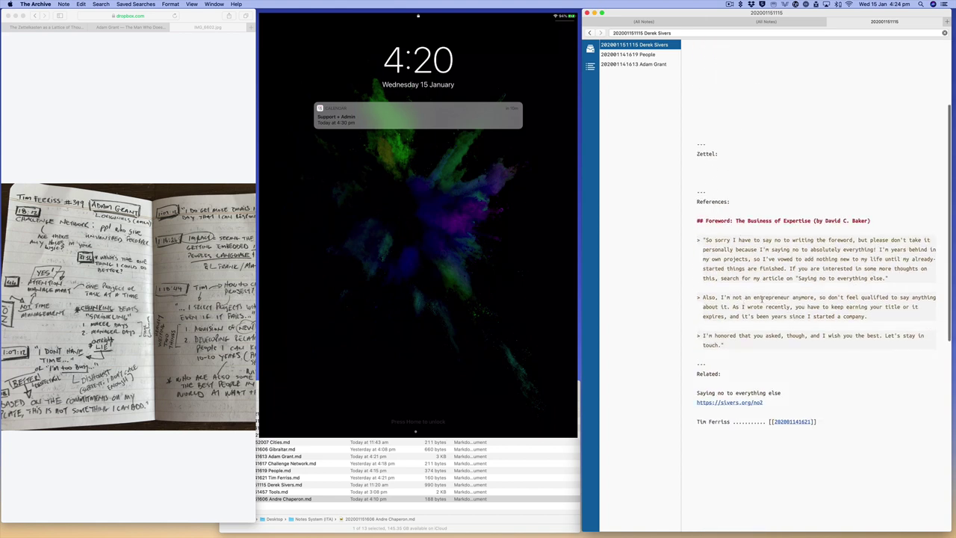
pyautogui.click(737, 340)
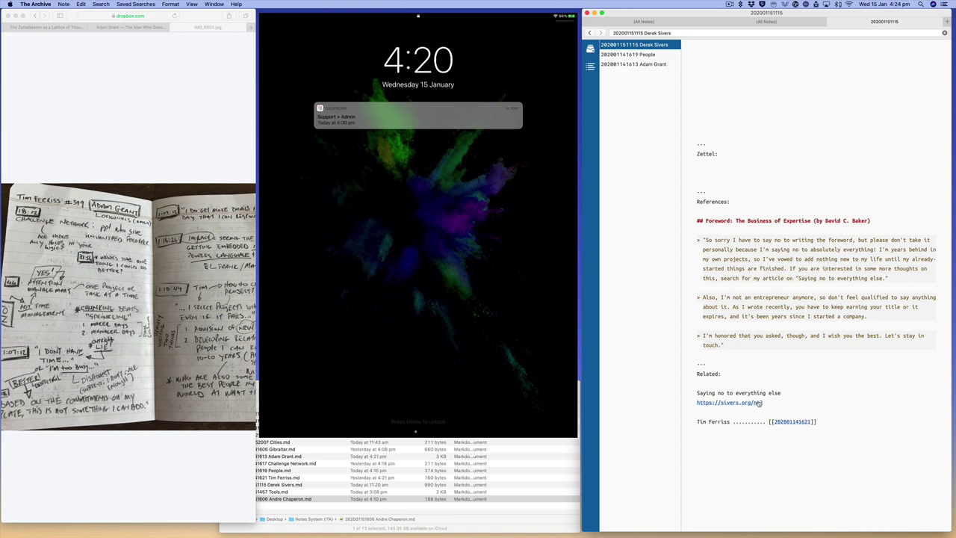
pyautogui.scroll(5, 770, 357)
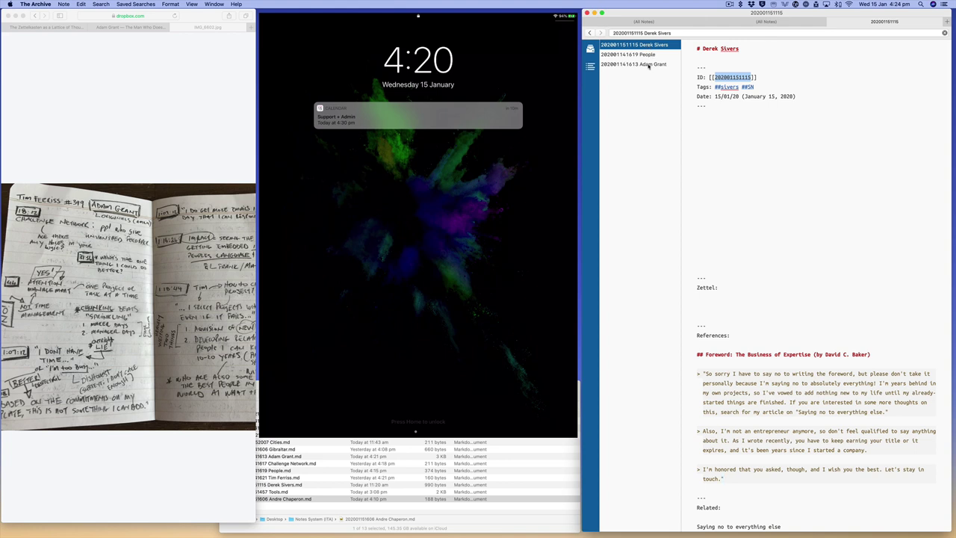
pyautogui.click(649, 65)
pyautogui.click(838, 274)
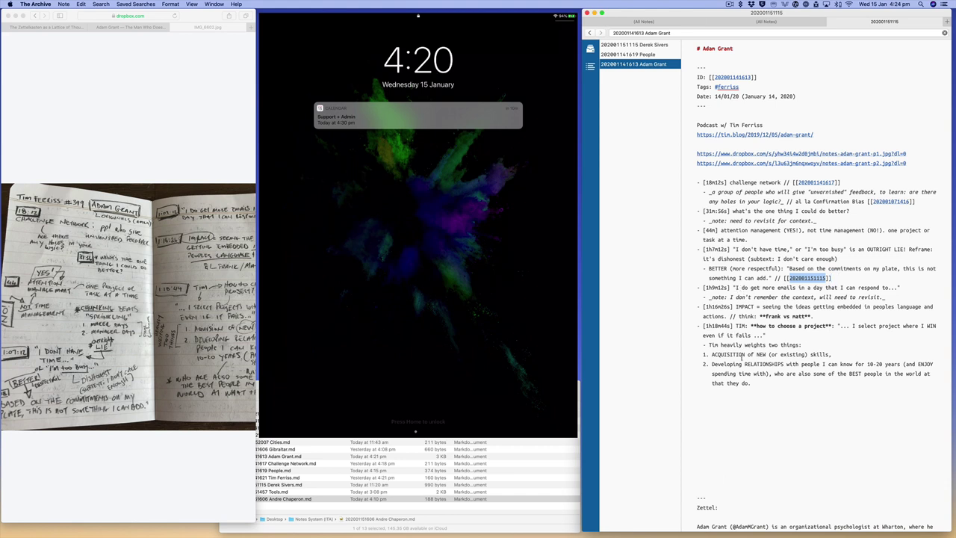
# Step: Read the remaining Adam Grant bullets on how to choose a project, continuing down to the Zettel and References sections
pyautogui.click(768, 390)
pyautogui.scroll(1, 708, 356)
pyautogui.scroll(-5, 709, 356)
pyautogui.scroll(5, 709, 357)
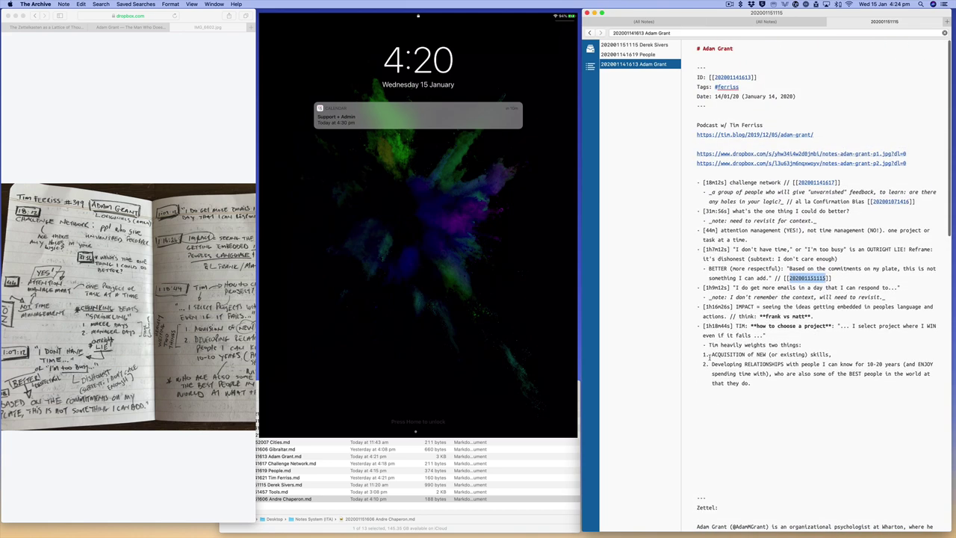
pyautogui.scroll(-3, 728, 396)
pyautogui.scroll(-2, 728, 396)
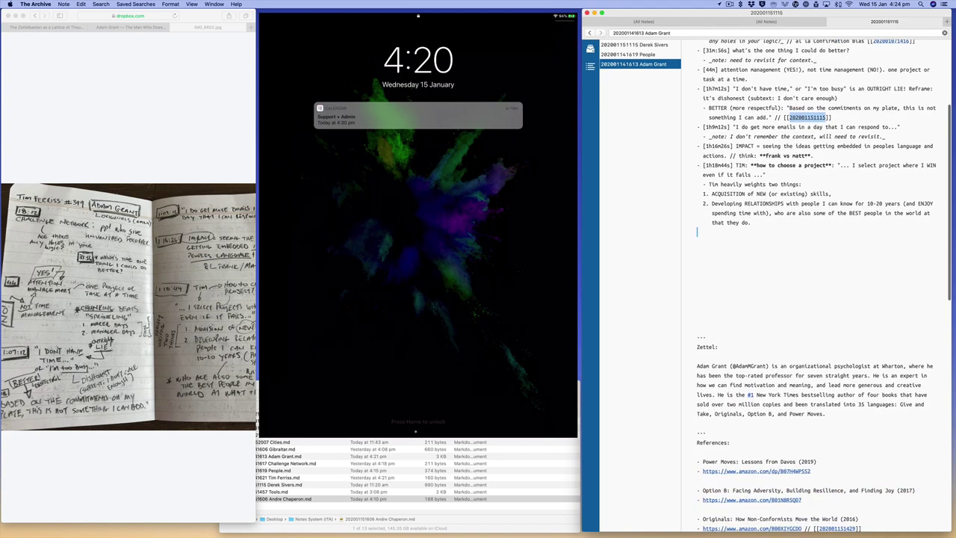
# Step: Find Adam Grant's biography on the podcast page in Safari, and highlight the matching Zettel paragraph in his note in The Archive
pyautogui.click(130, 27)
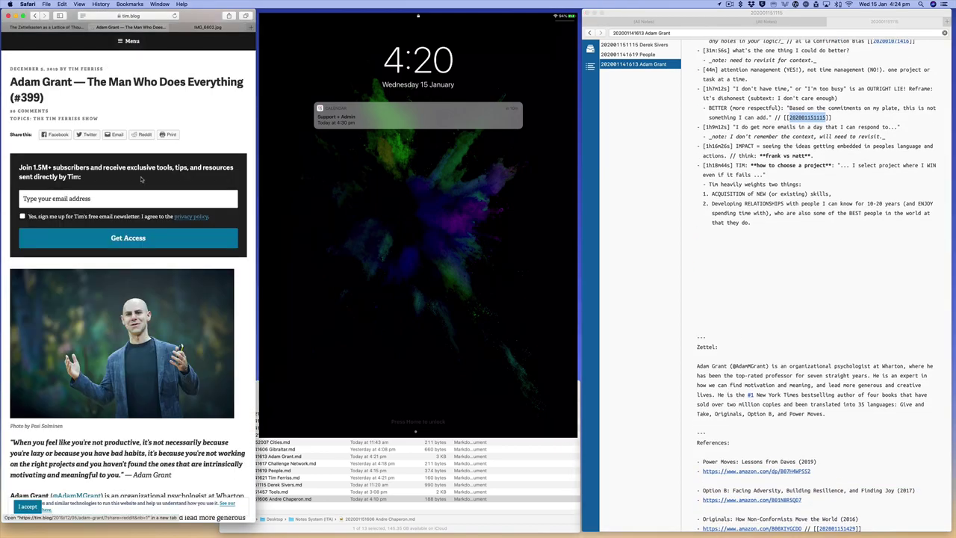
pyautogui.scroll(-10, 141, 179)
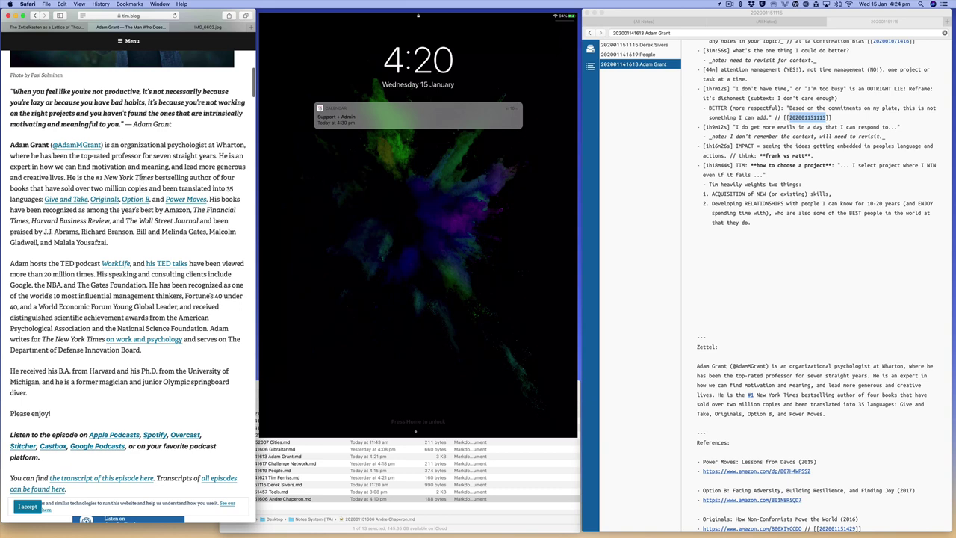
pyautogui.scroll(1, 141, 179)
pyautogui.click(715, 259)
pyautogui.scroll(-3, 715, 259)
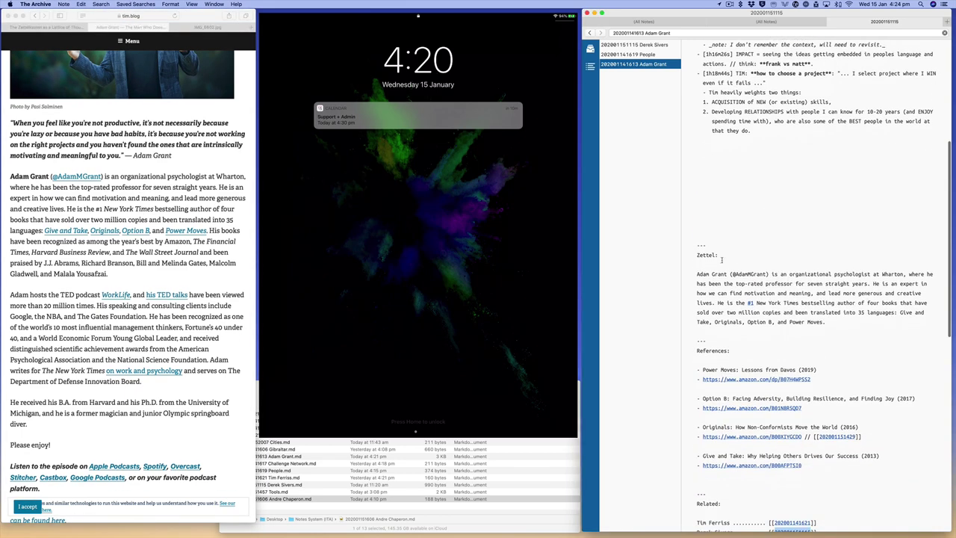
pyautogui.moveTo(697, 274); pyautogui.dragTo(850, 318)
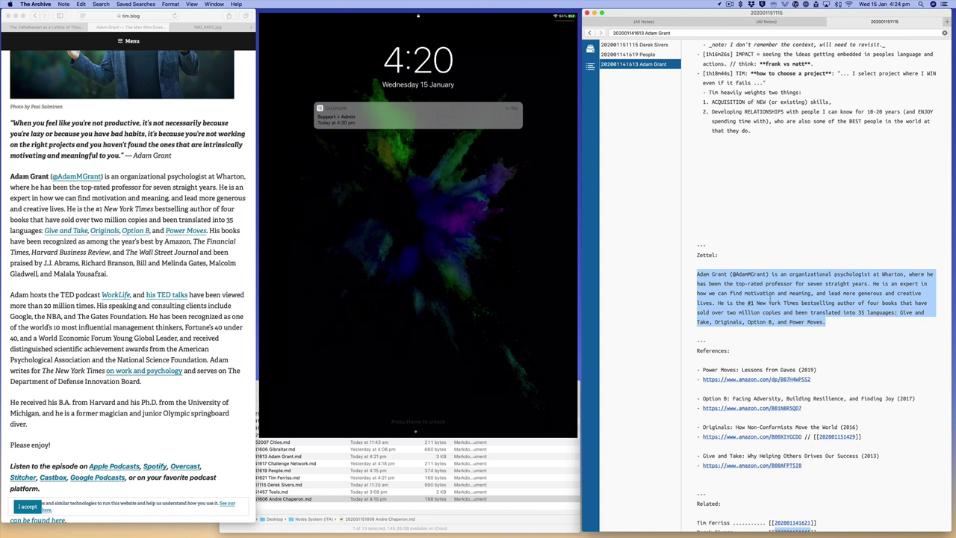
pyautogui.scroll(5, 784, 276)
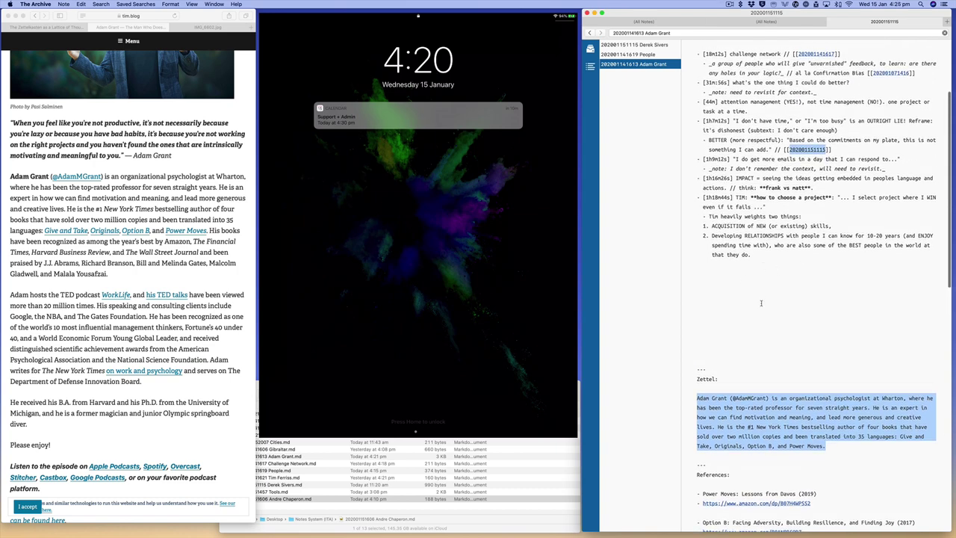
# Step: Highlight the Zettel biography paragraph again, clear the selection, and view the book references below it
pyautogui.scroll(-3, 779, 325)
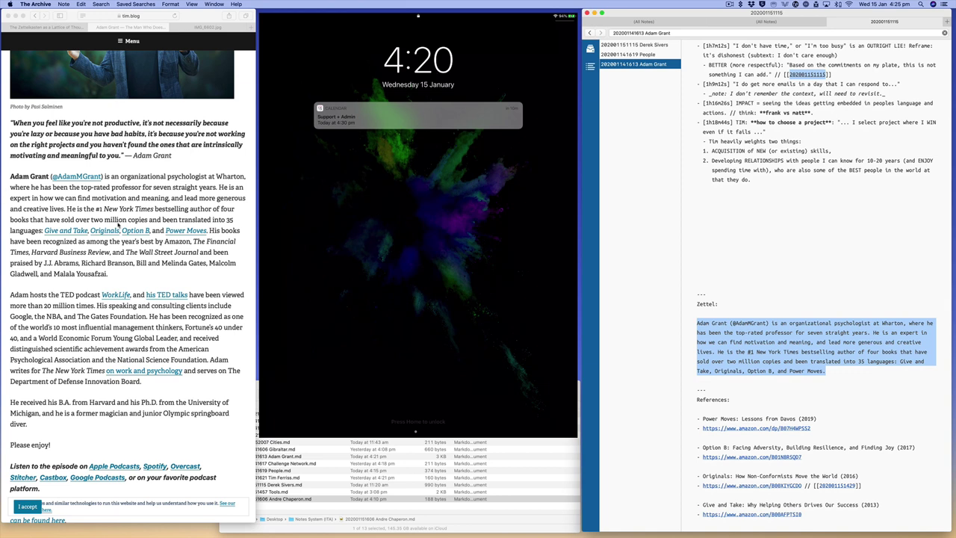
pyautogui.click(815, 344)
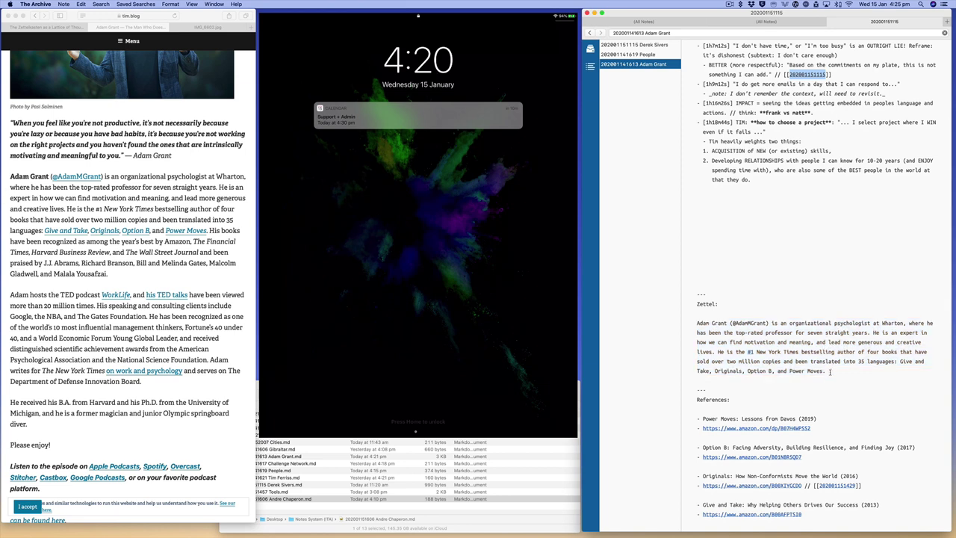
pyautogui.moveTo(824, 370); pyautogui.dragTo(682, 322)
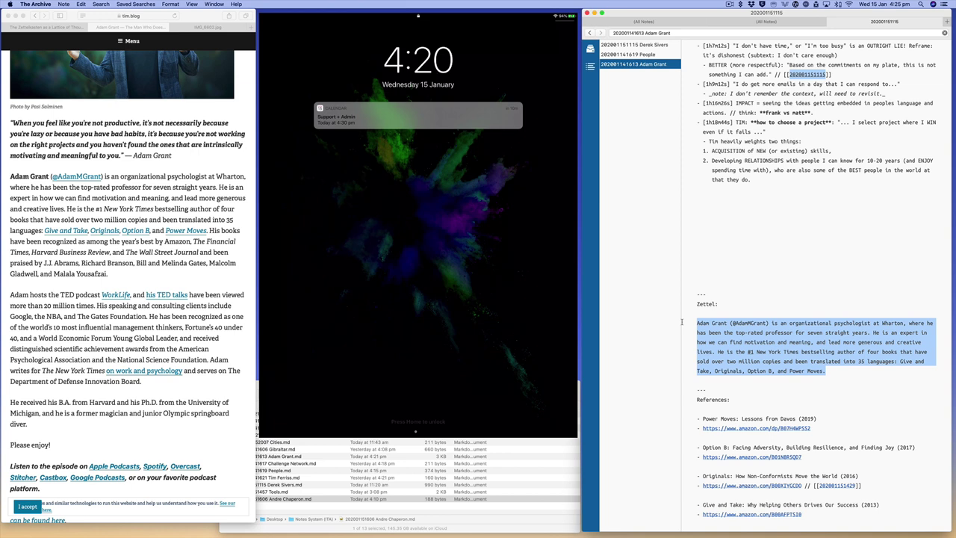
pyautogui.click(723, 385)
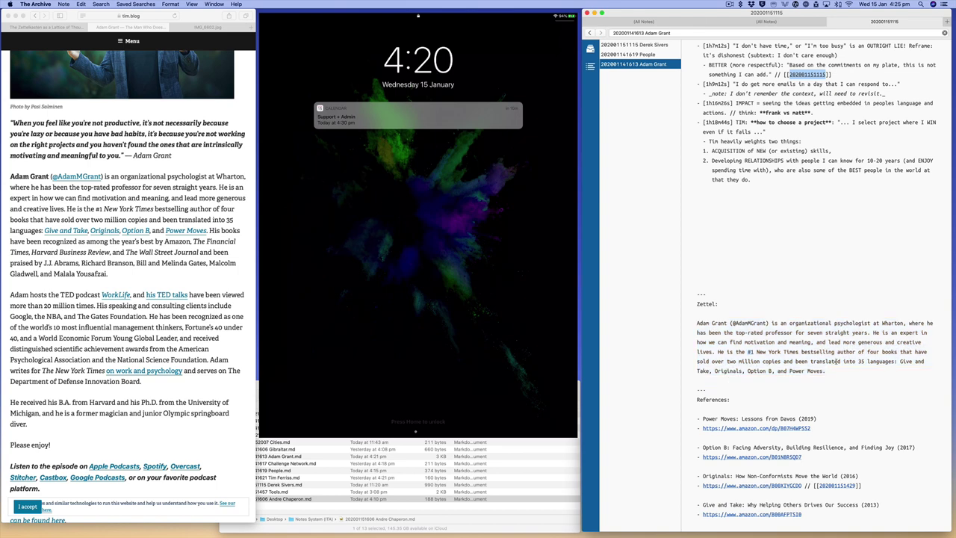
pyautogui.moveTo(825, 371); pyautogui.dragTo(685, 324)
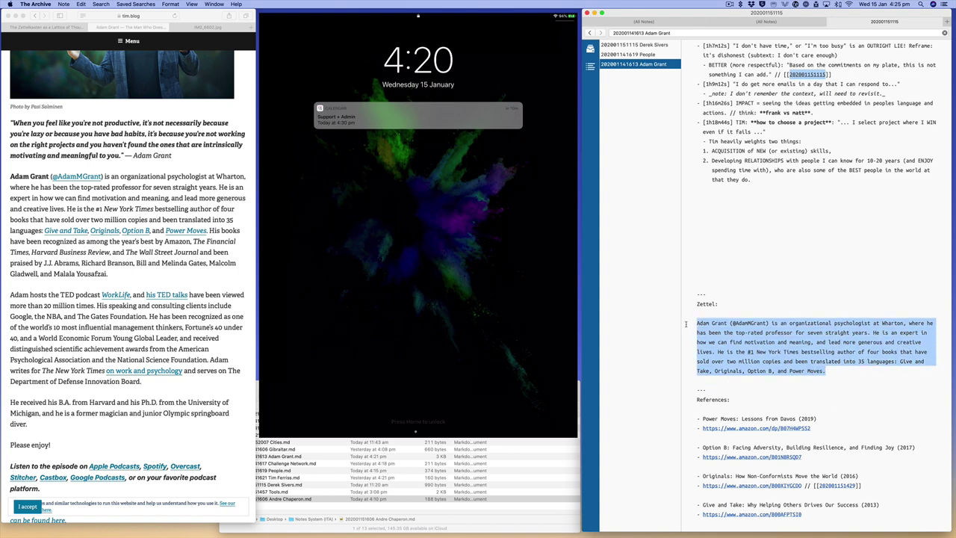
pyautogui.click(802, 351)
pyautogui.scroll(-3, 732, 321)
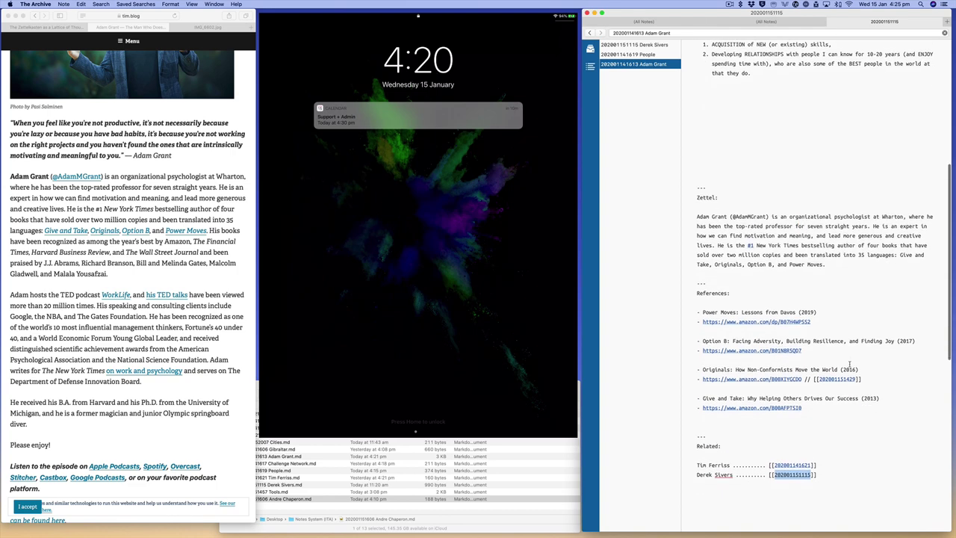
# Step: Follow the note link beside the Originals book reference, return to the Adam Grant note, and highlight that book's title
pyautogui.scroll(10, 747, 299)
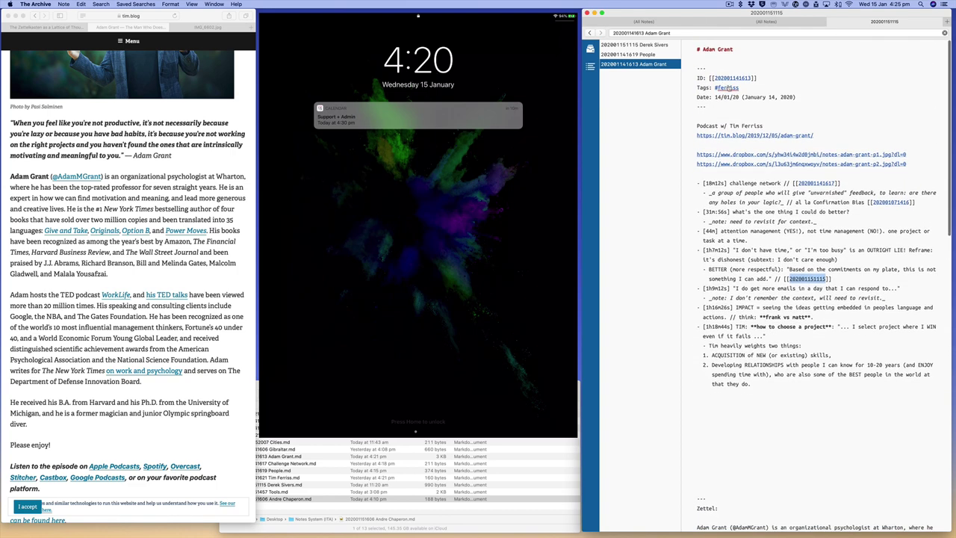
pyautogui.scroll(-10, 832, 250)
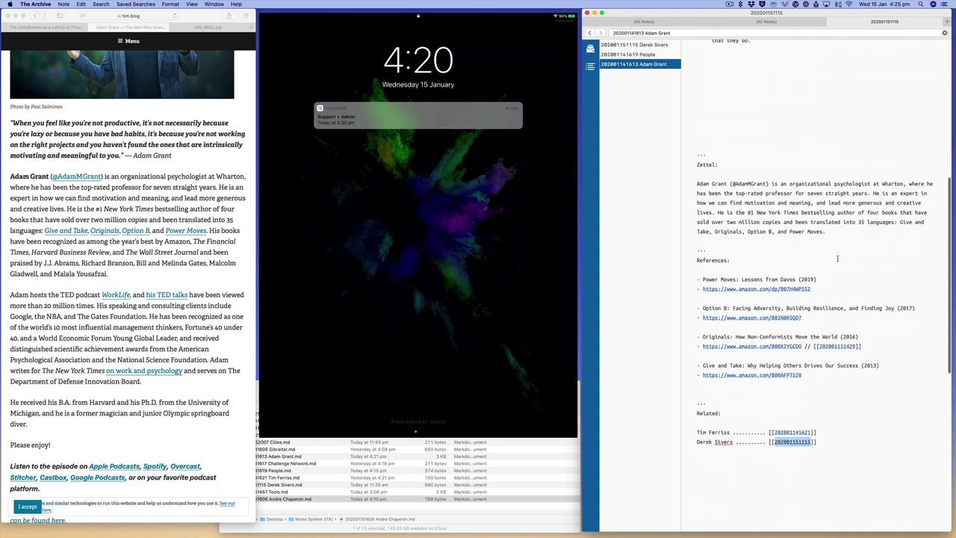
pyautogui.click(829, 347)
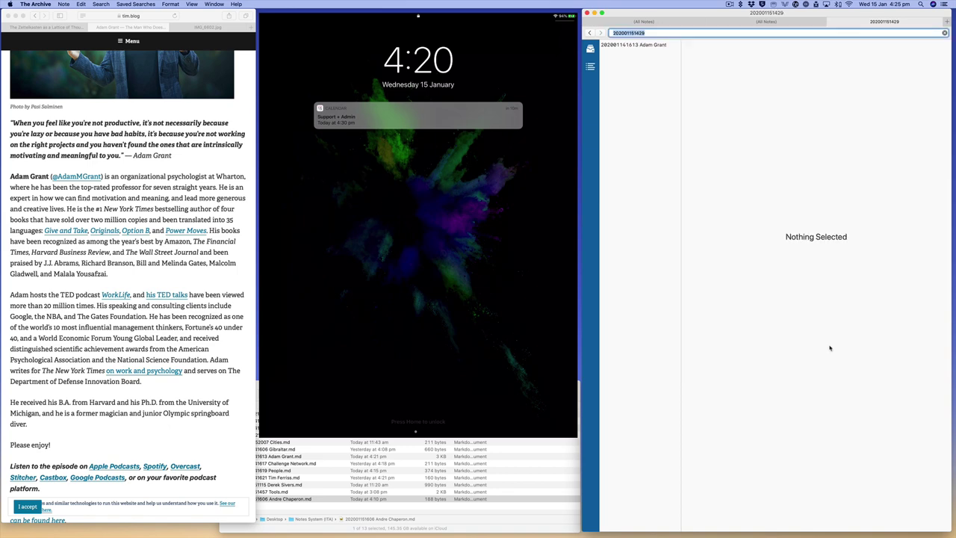
pyautogui.click(668, 46)
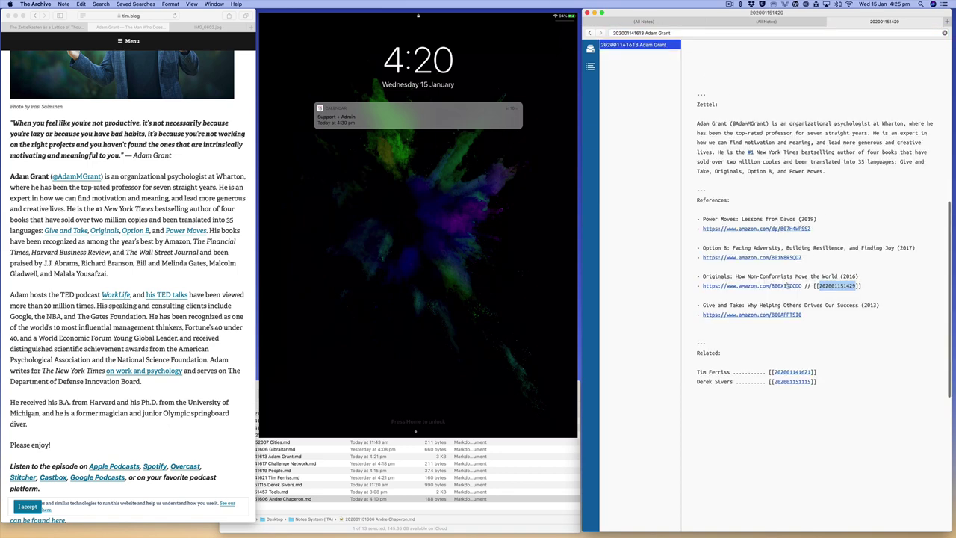
pyautogui.click(826, 318)
pyautogui.click(824, 315)
pyautogui.moveTo(702, 276); pyautogui.dragTo(837, 276)
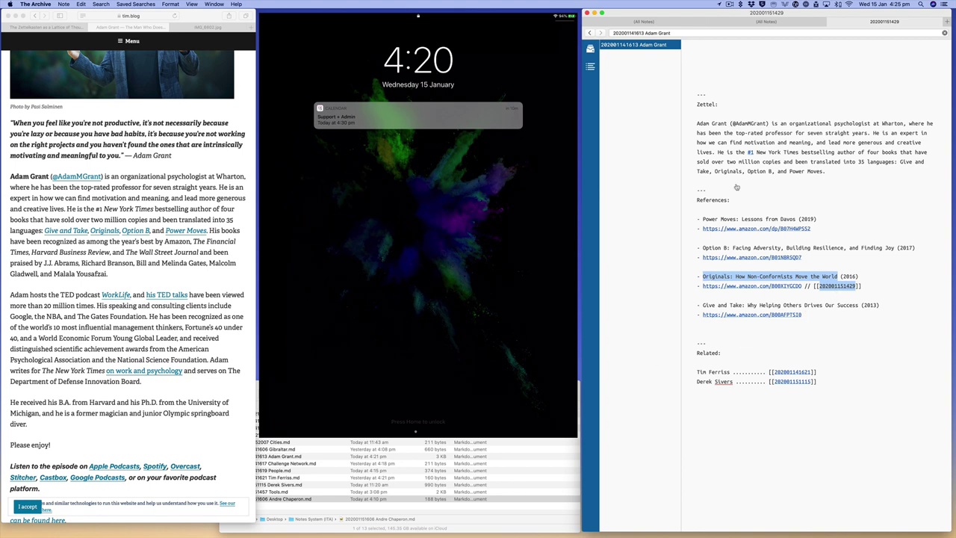
pyautogui.click(816, 305)
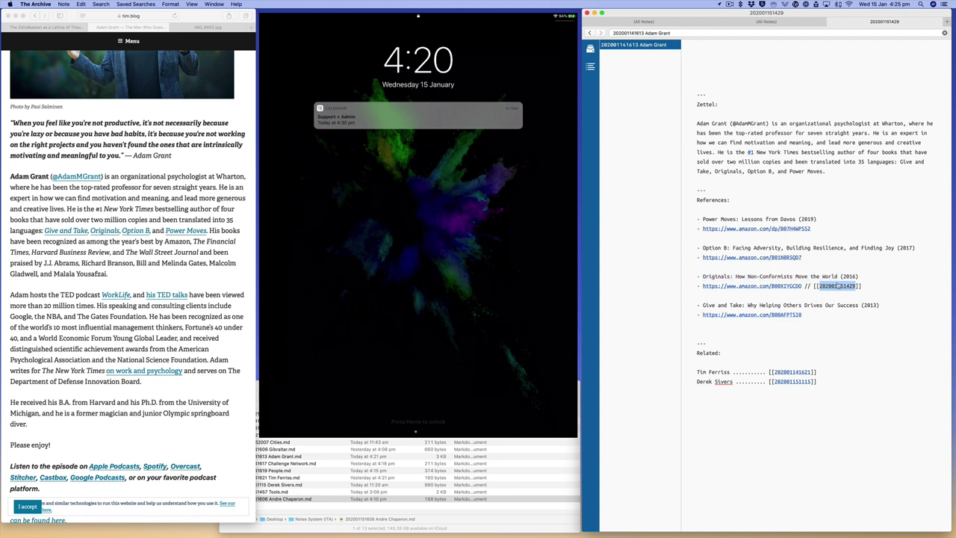
# Step: Copy the word "Originals" from the book reference and search all notes for it
pyautogui.doubleClick(717, 276)
pyautogui.press('super+c')
pyautogui.click(692, 31)
pyautogui.press('super+v')
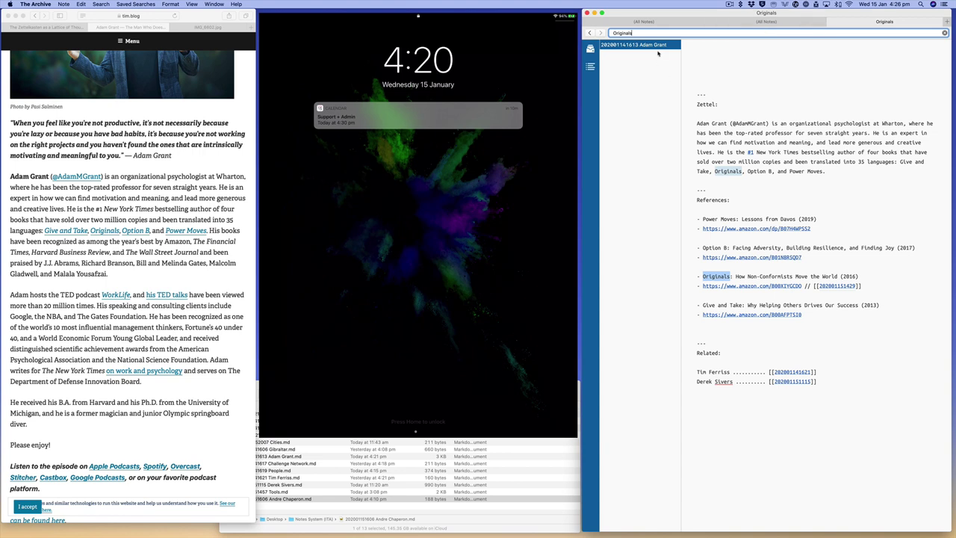
pyautogui.click(787, 348)
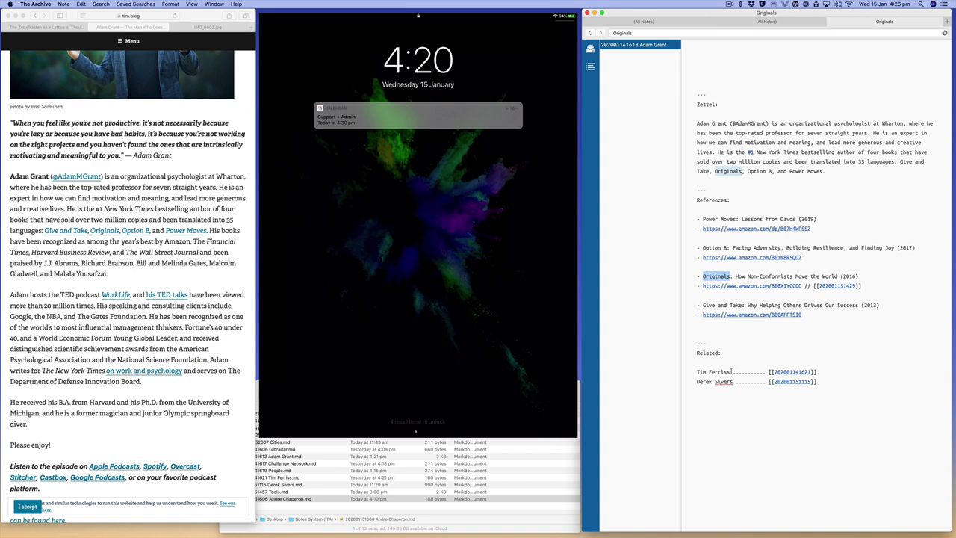
# Step: Search the notes for "adam" and for "grant", and clear the search to list all notes
pyautogui.scroll(5, 731, 371)
pyautogui.scroll(15, 731, 371)
pyautogui.tripleClick(649, 33)
pyautogui.write('adam')
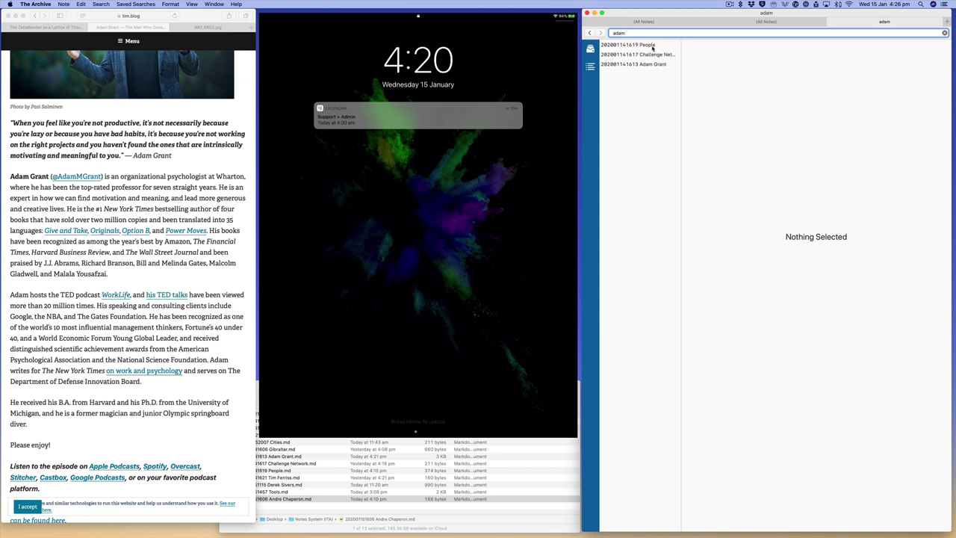
pyautogui.press('super+a')
pyautogui.write('grant')
pyautogui.click(944, 32)
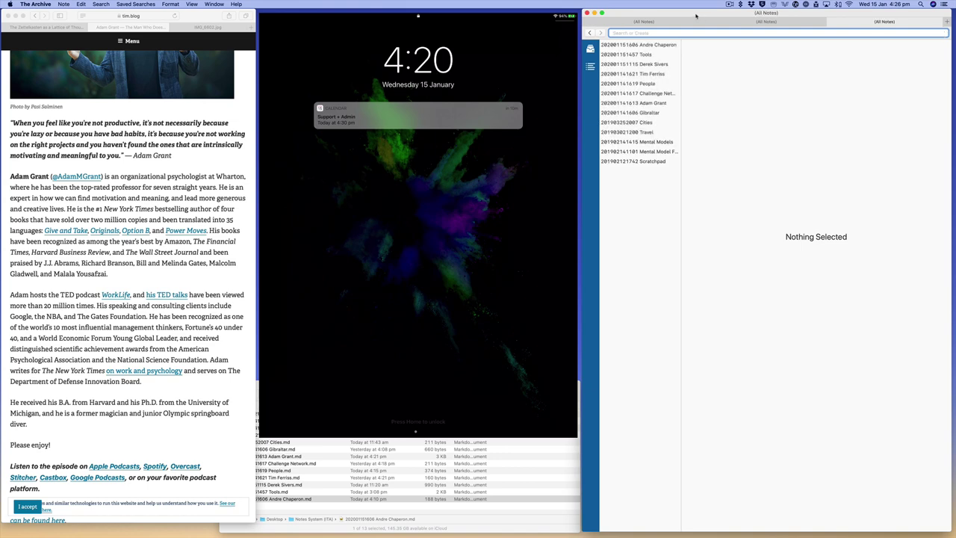
# Step: Clear the first tab's search and browse the Derek Sivers, Tim Ferriss, People and Challenge Network notes
pyautogui.click(671, 23)
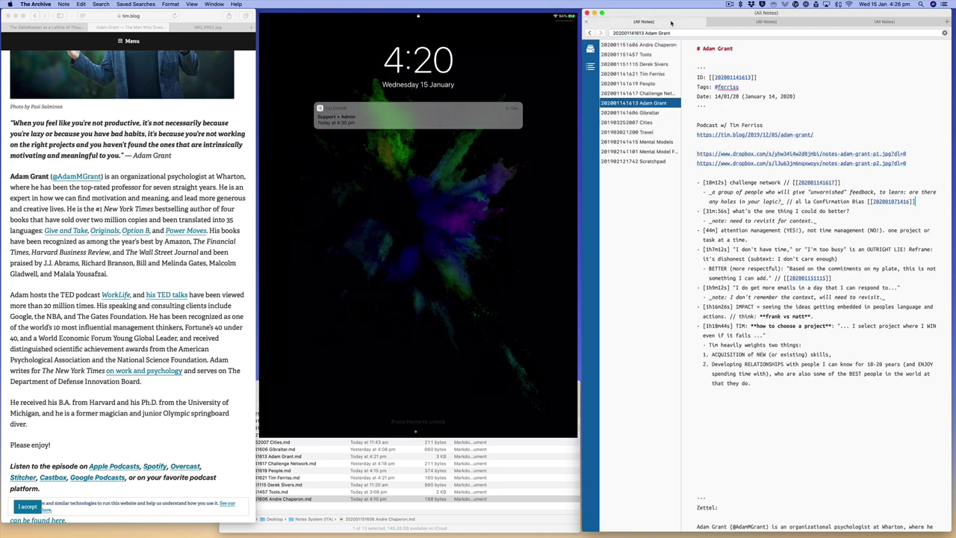
pyautogui.click(944, 33)
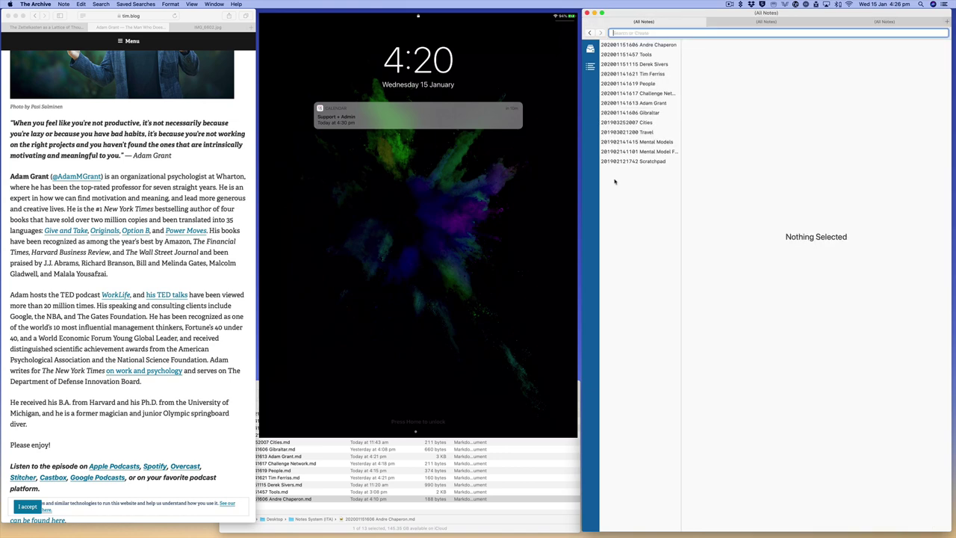
pyautogui.click(642, 65)
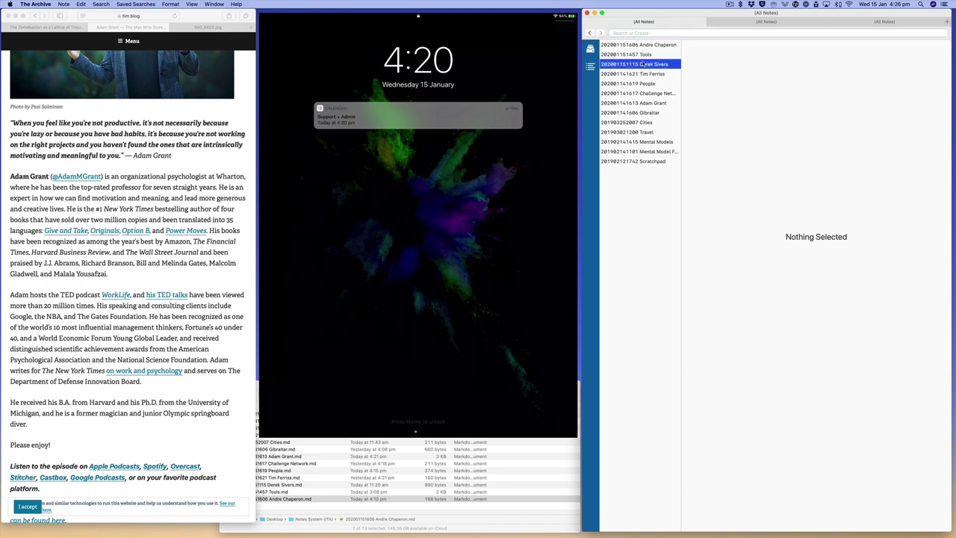
pyautogui.click(642, 74)
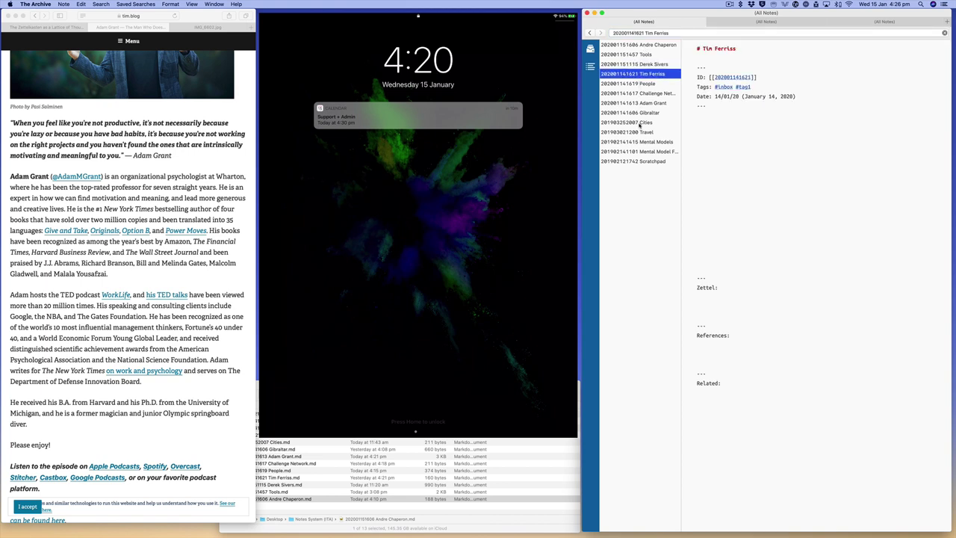
pyautogui.click(648, 85)
pyautogui.click(646, 93)
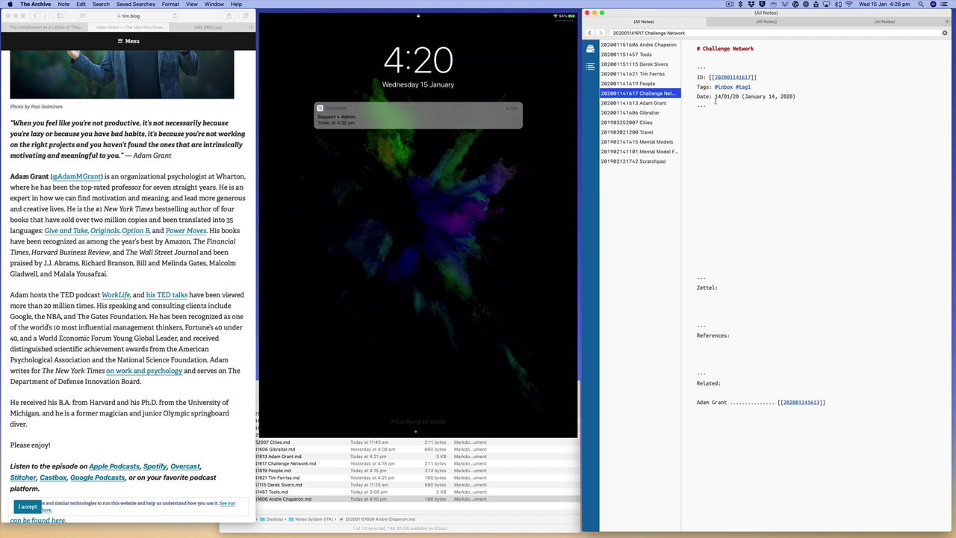